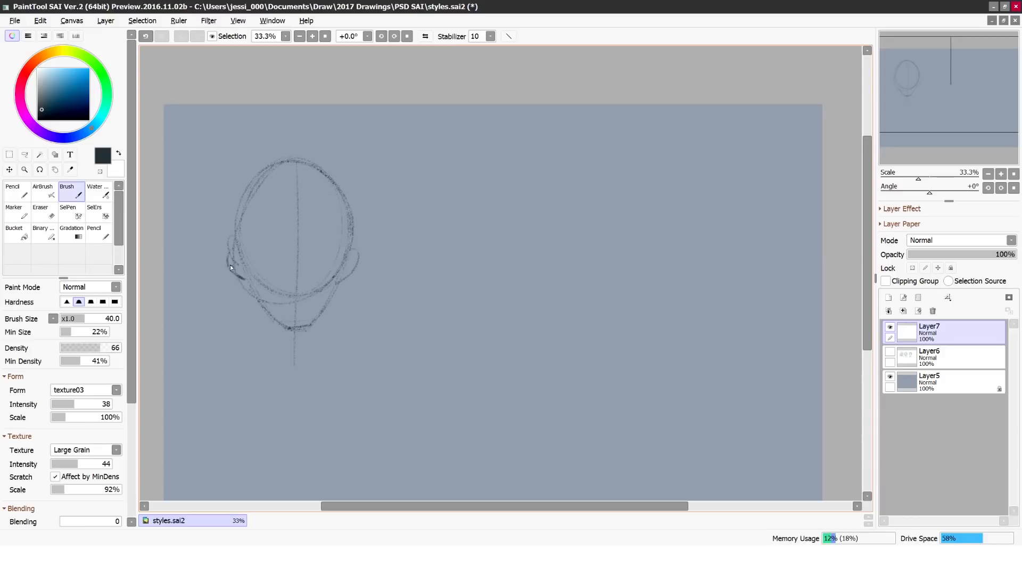
Step: Undo the strokes of the existing rough head construction to leave Layer7 empty
key(ctrl+z)
key(ctrl+z)
key(ctrl+z)
key(ctrl+z)
key(ctrl+z)
click(888, 297)
Step: Sketch a round head with curved centre and brow guidelines and a cheek contour in the upper-left part of the canvas
mouse_move(341, 165)
mouse_down()
mouse_move(360, 286)
mouse_move(289, 251)
mouse_up()
drag(288, 199, 370, 207)
drag(337, 201, 315, 266)
drag(313, 267, 318, 301)
drag(278, 222, 307, 297)
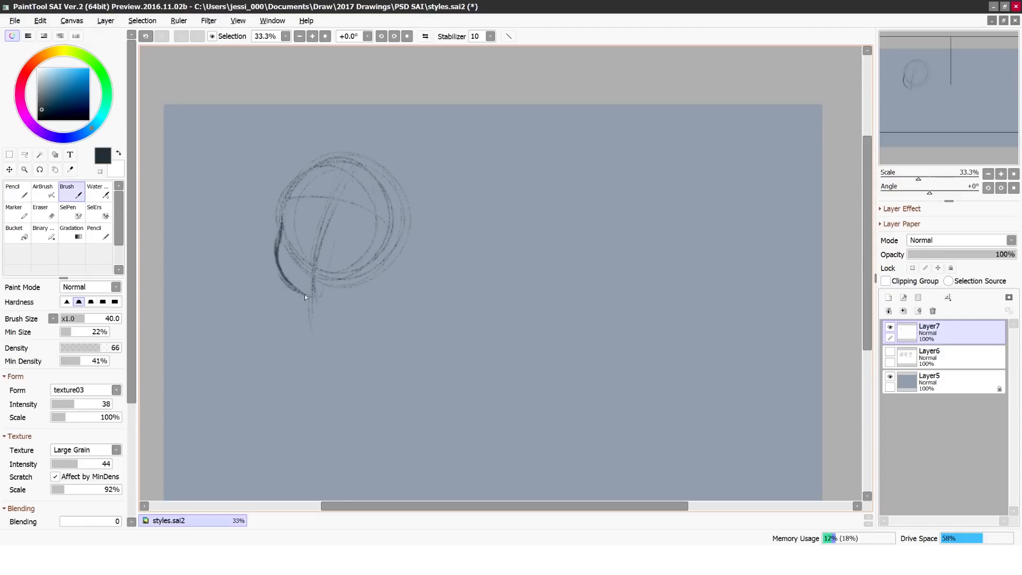
Step: Draw the girl's ears, large oval eyes, nose, grinning mouth and eyebrows, checking the face in a mirrored view
drag(397, 248, 379, 278)
mouse_move(343, 248)
mouse_down()
mouse_move(364, 227)
mouse_move(364, 255)
mouse_up()
drag(303, 240, 293, 226)
drag(299, 270, 306, 273)
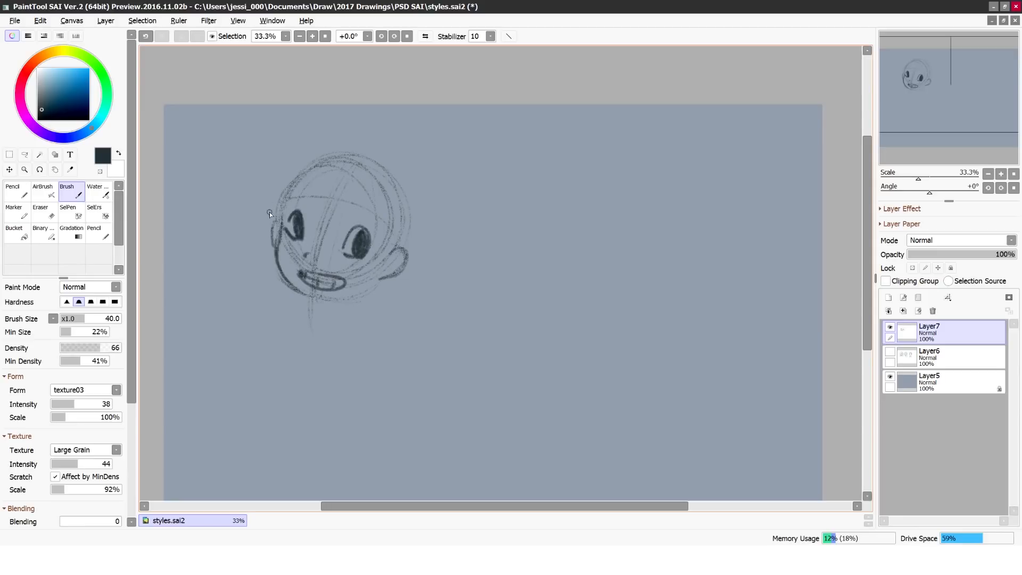
click(425, 36)
click(424, 36)
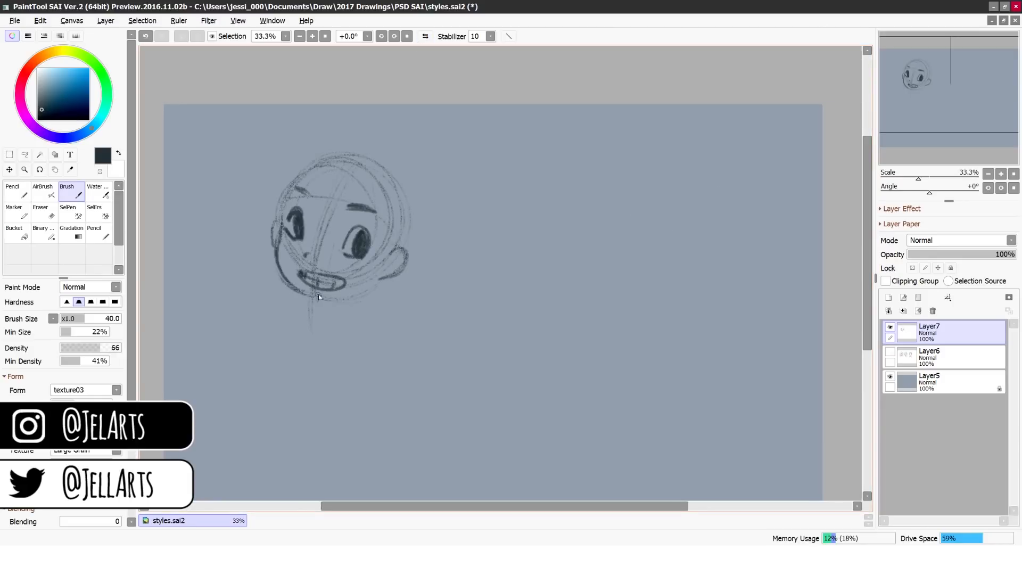
Step: Sketch the girl's thin neck and short shoulder lines, and shorten the shoulder line with the Eraser
drag(332, 307, 334, 322)
mouse_move(350, 302)
mouse_down()
mouse_move(395, 325)
mouse_move(214, 291)
mouse_move(199, 251)
mouse_move(183, 261)
mouse_move(189, 227)
mouse_move(260, 305)
mouse_up()
key(e)
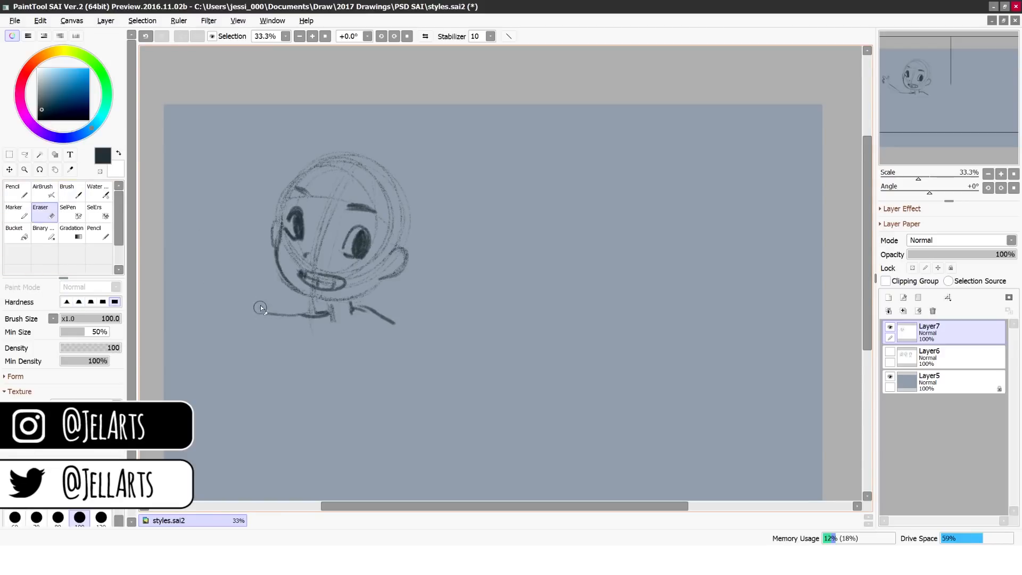
mouse_move(323, 318)
mouse_down()
mouse_move(359, 309)
mouse_move(316, 320)
mouse_move(381, 317)
mouse_move(294, 317)
mouse_up()
Step: Draw the girl's parted, chin-length hair with the Brush, including side strands, the crown outline and shading below the ear
click(78, 198)
drag(376, 274, 385, 233)
drag(350, 172, 406, 239)
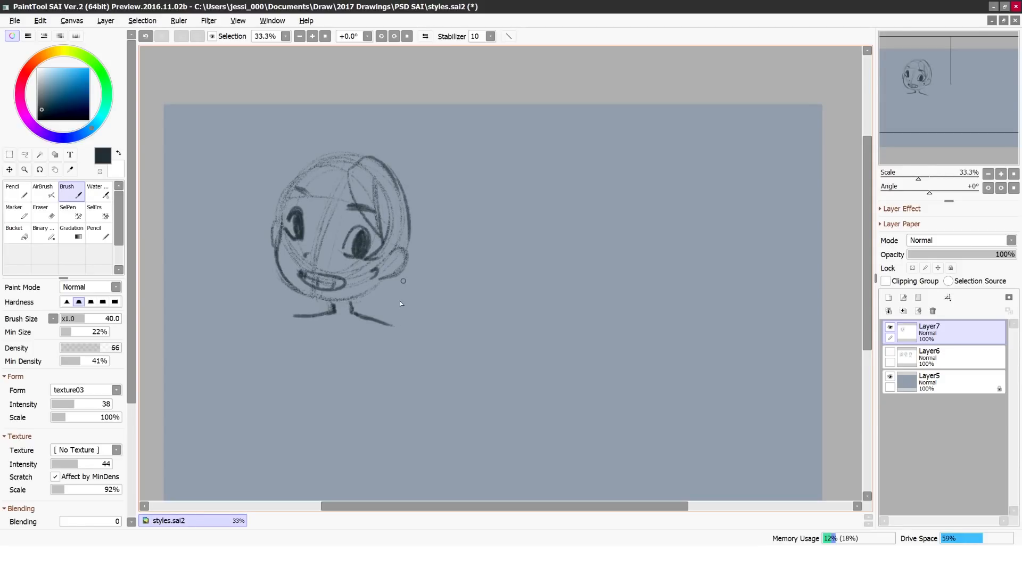
drag(403, 278, 385, 316)
drag(384, 303, 364, 308)
drag(271, 257, 283, 309)
drag(347, 163, 291, 198)
drag(362, 160, 375, 148)
mouse_move(365, 159)
mouse_down()
mouse_move(390, 163)
mouse_move(290, 177)
mouse_up()
drag(400, 282, 385, 317)
drag(388, 280, 381, 313)
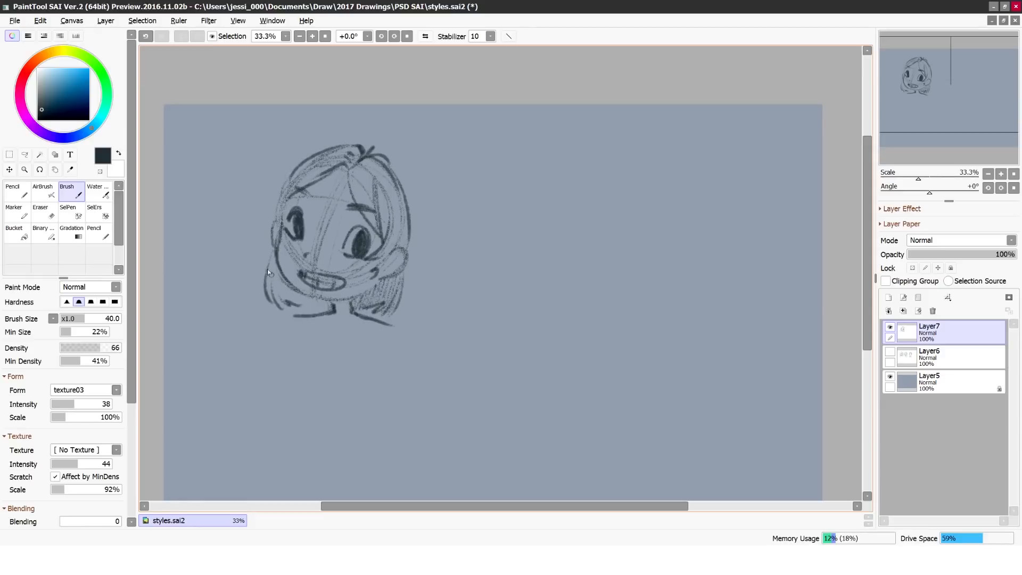
Step: Shade and thicken the girl's hair strands, detail her ears, and hatch the middle of her face
drag(284, 282, 297, 306)
drag(291, 178, 276, 224)
drag(348, 171, 368, 229)
drag(395, 172, 409, 251)
drag(308, 187, 299, 208)
drag(339, 175, 342, 217)
drag(278, 217, 275, 248)
drag(393, 248, 381, 278)
drag(398, 255, 388, 260)
mouse_move(303, 222)
mouse_down()
mouse_move(315, 258)
mouse_move(331, 232)
mouse_up()
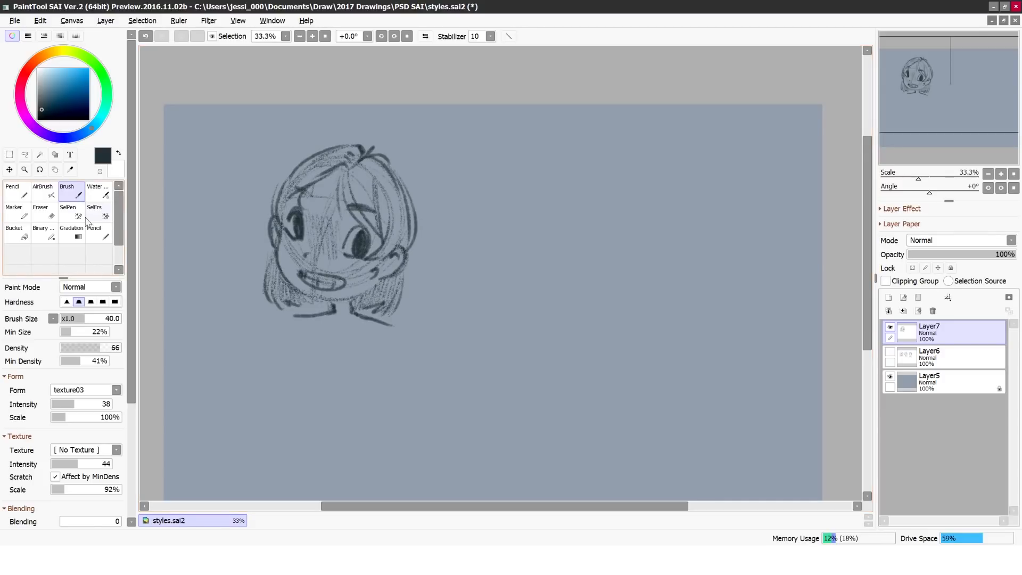
Step: Try to sketch the girl's shoulders, arms and torso below the head
drag(375, 319, 403, 349)
drag(295, 315, 264, 360)
scroll(500, 271, down, 2)
drag(404, 286, 455, 413)
drag(263, 297, 217, 409)
drag(321, 291, 354, 360)
drag(283, 342, 366, 361)
drag(296, 365, 367, 366)
drag(377, 314, 383, 396)
drag(294, 356, 285, 391)
Step: Erase the arm and torso lines beneath the girl's head
key(e)
drag(291, 298, 383, 394)
drag(218, 405, 279, 271)
drag(452, 401, 397, 269)
drag(281, 274, 283, 257)
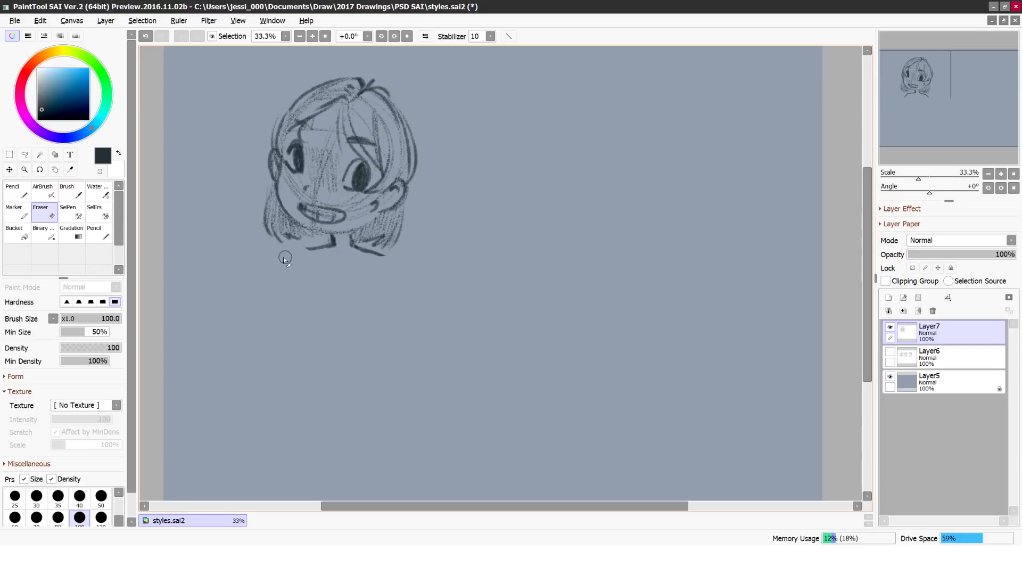
Step: Darken the shadow under the girl's chin and the inner hair, and add loose outer strands on both sides
key(b)
drag(335, 237, 347, 233)
mouse_move(279, 189)
mouse_down()
mouse_move(296, 224)
mouse_move(268, 227)
mouse_up()
drag(305, 231, 321, 235)
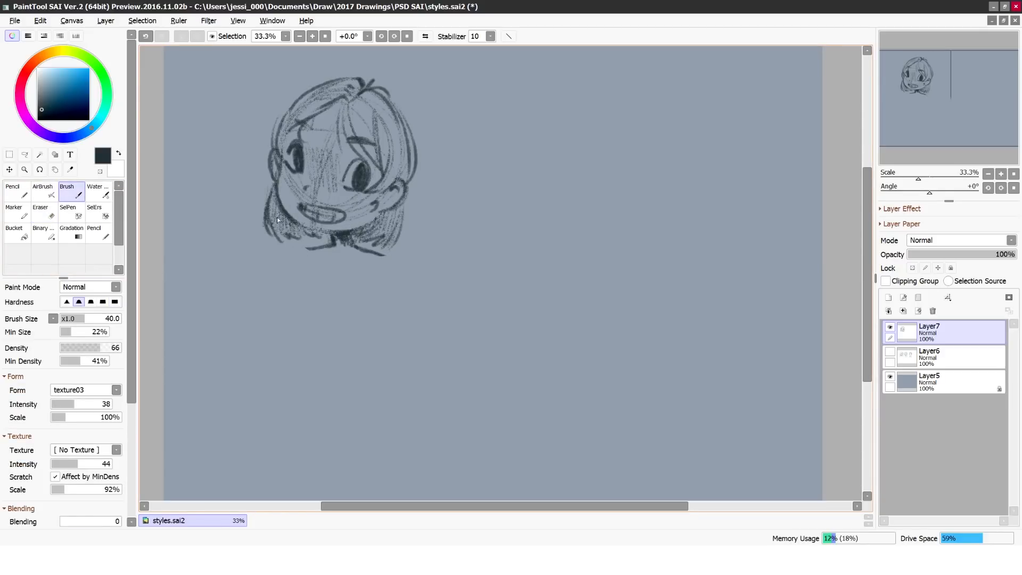
drag(289, 160, 279, 152)
drag(413, 197, 406, 240)
drag(271, 181, 257, 209)
Step: Try another rough torso with arms under the girl's neck and erase it
drag(312, 283, 326, 327)
drag(303, 287, 368, 278)
drag(308, 251, 270, 305)
drag(386, 260, 417, 338)
drag(283, 336, 279, 343)
drag(313, 314, 375, 324)
key(e)
mouse_move(302, 255)
mouse_down()
mouse_move(269, 347)
mouse_move(381, 261)
mouse_up()
Step: Sketch a second head construction in the lower centre of the canvas: an oval skull, narrow chin, jaw sides and ears
key(b)
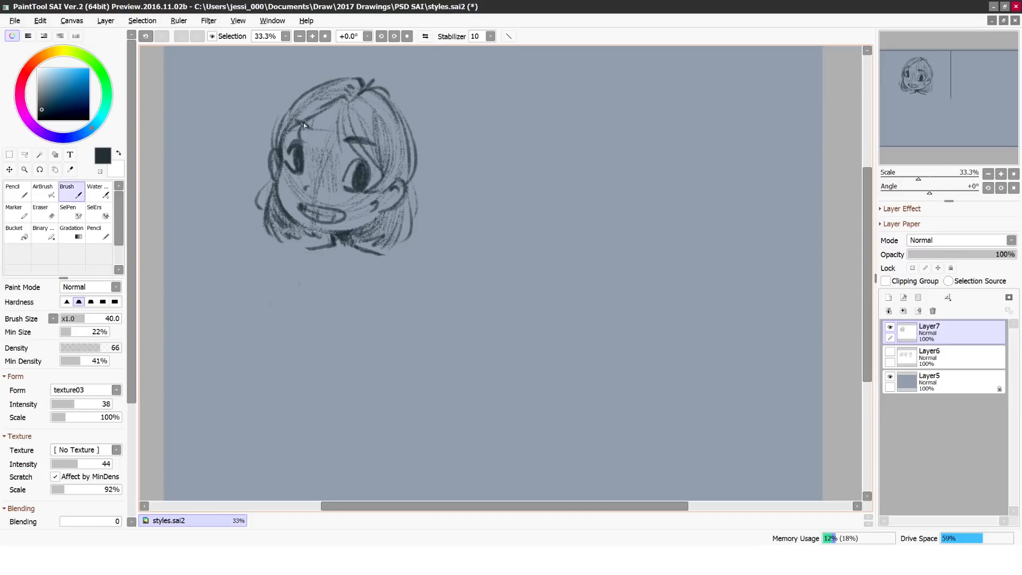
drag(501, 257, 532, 394)
drag(564, 324, 539, 387)
drag(490, 266, 499, 390)
drag(461, 335, 500, 392)
drag(457, 324, 463, 362)
drag(568, 329, 556, 364)
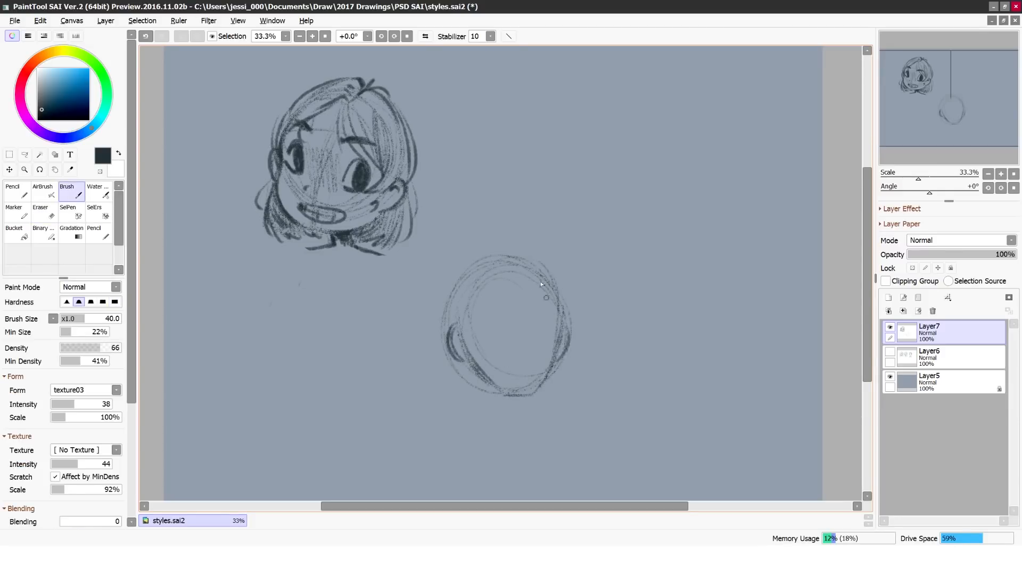
Step: Draw the man's brow guideline, small eyes, eyebrows, nose and frowning mouth, checking the face in a mirrored view
mouse_move(510, 326)
mouse_down()
mouse_move(497, 332)
mouse_move(558, 313)
mouse_up()
drag(498, 322, 506, 314)
key(h)
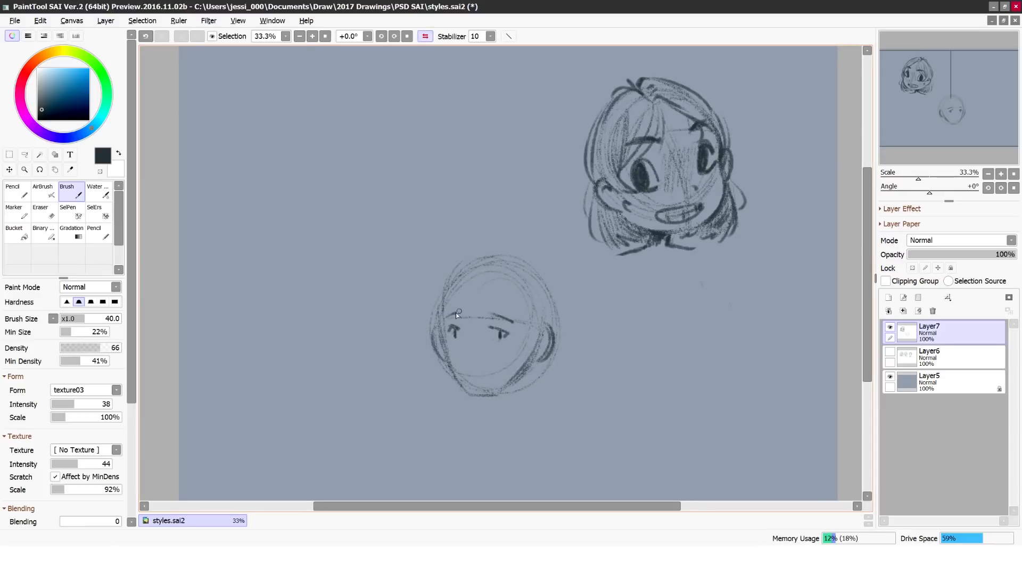
key(h)
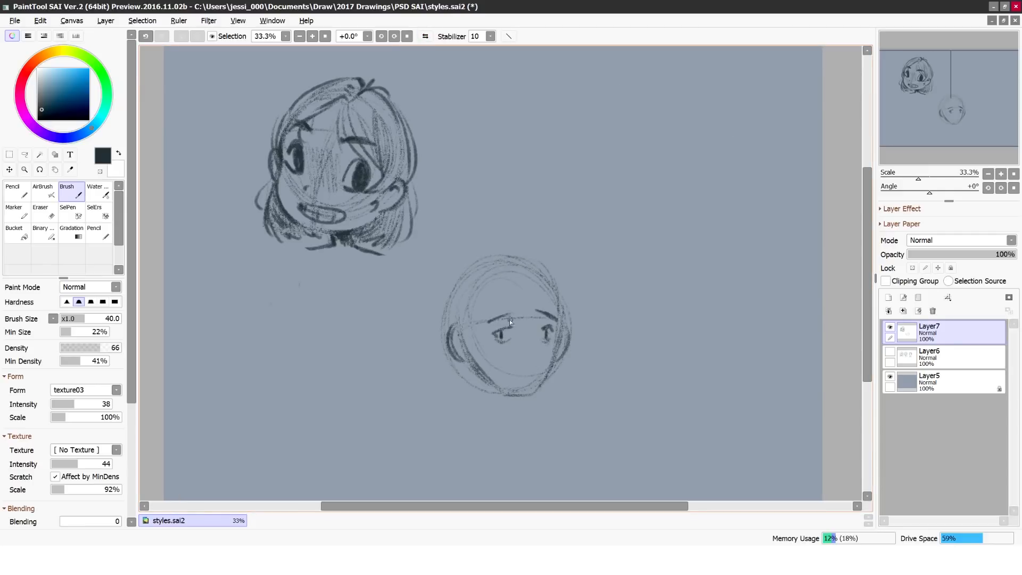
drag(534, 346, 538, 362)
mouse_move(475, 312)
mouse_down()
mouse_move(469, 353)
mouse_move(470, 321)
mouse_up()
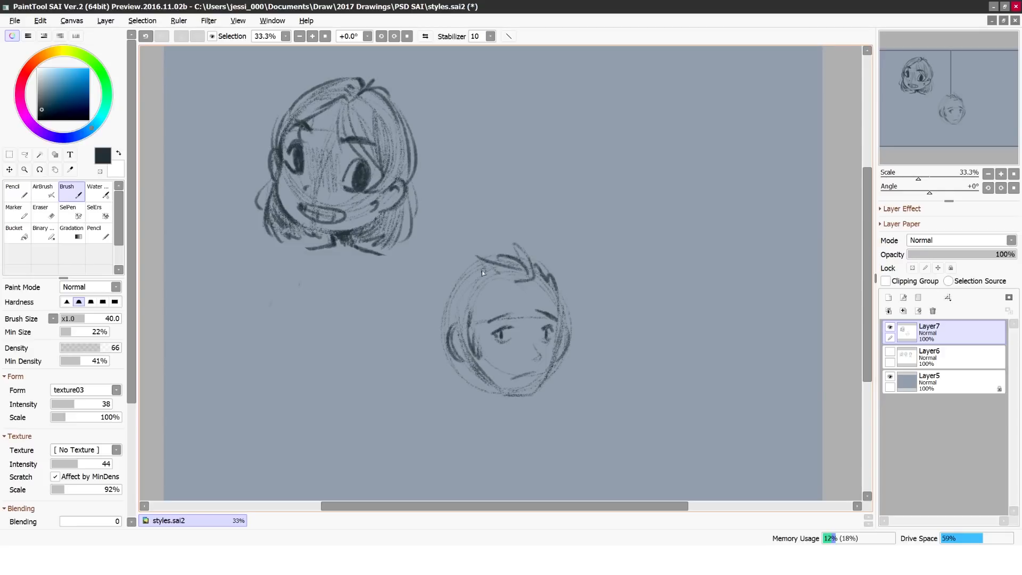
Step: Sketch the man's short spiky hair and the hair around his ear, and add loose strands to the girl's hair
mouse_move(495, 263)
mouse_down()
mouse_move(531, 290)
mouse_move(556, 292)
mouse_up()
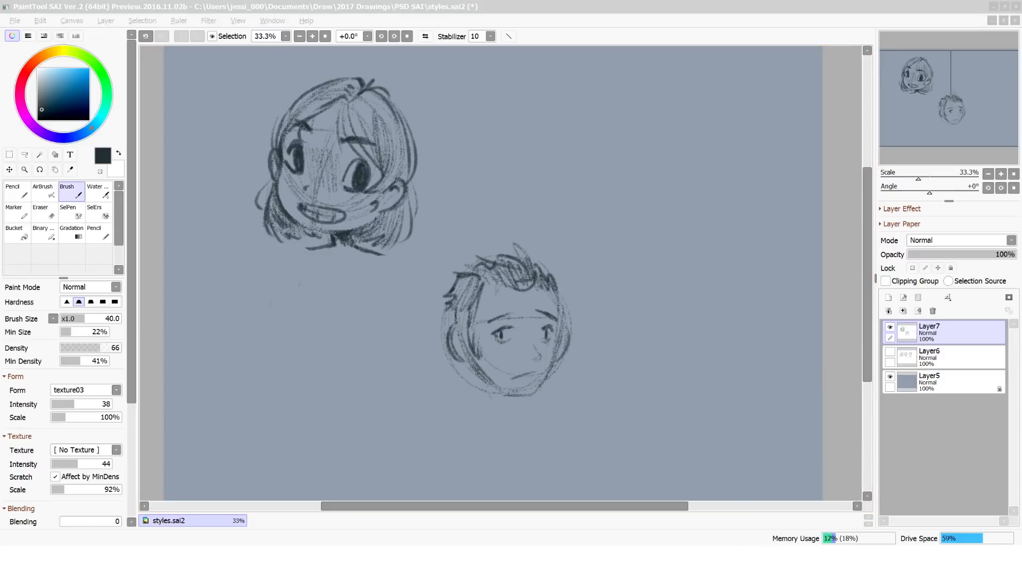
click(425, 37)
mouse_move(654, 231)
mouse_down()
mouse_move(619, 207)
mouse_move(618, 234)
mouse_move(582, 209)
mouse_up()
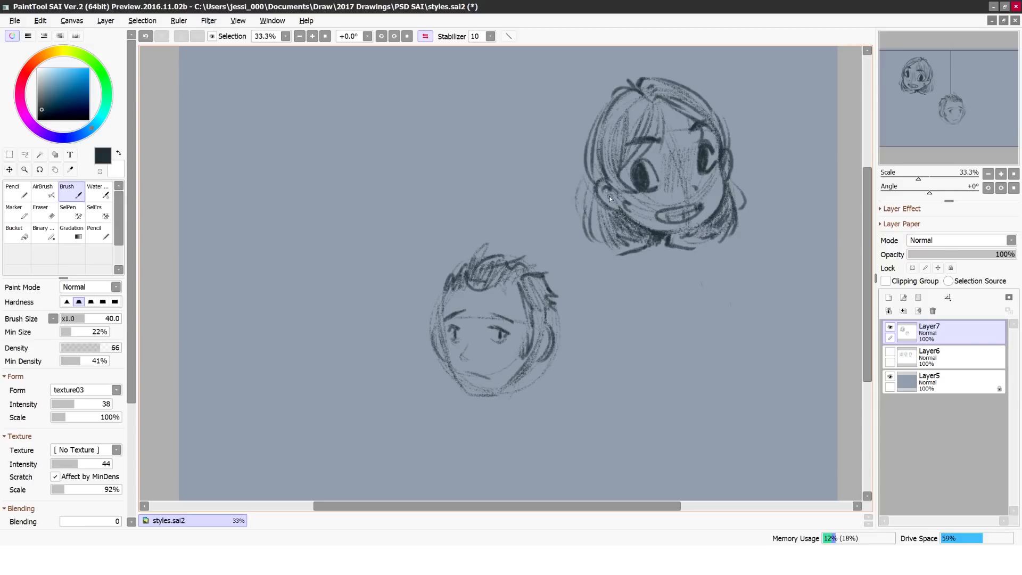
mouse_move(523, 299)
mouse_down()
mouse_move(539, 347)
mouse_move(531, 385)
mouse_up()
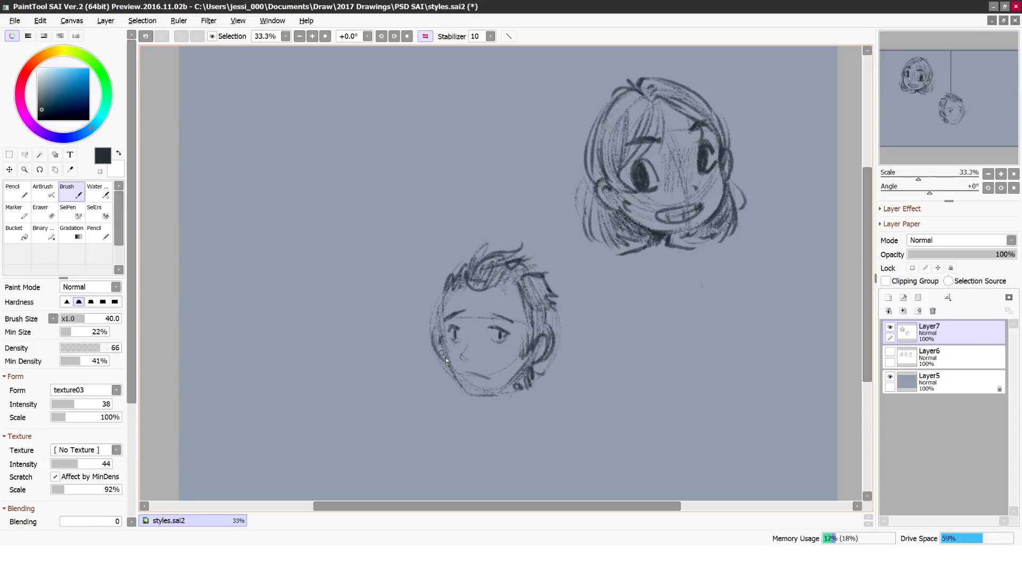
Step: Sketch the man's neck and sloping shoulders below his head
mouse_move(487, 396)
mouse_down()
mouse_move(487, 409)
mouse_move(435, 424)
mouse_up()
click(427, 36)
mouse_move(518, 404)
mouse_down()
mouse_move(556, 427)
mouse_move(484, 401)
mouse_move(515, 406)
mouse_up()
key(e)
key(b)
drag(480, 385, 518, 398)
drag(460, 415, 450, 421)
drag(520, 403, 562, 424)
mouse_move(464, 415)
mouse_down()
mouse_move(432, 459)
mouse_move(453, 420)
mouse_up()
drag(562, 424, 586, 465)
drag(451, 421, 423, 471)
drag(446, 422, 419, 481)
mouse_move(484, 385)
mouse_down()
mouse_move(494, 405)
mouse_move(425, 472)
mouse_up()
Step: Clean up the inner shoulder lines with the Eraser in a mirrored view and add collarbone strokes at the man's neck
key(h)
key(e)
drag(444, 419, 412, 472)
drag(522, 435, 559, 458)
key(b)
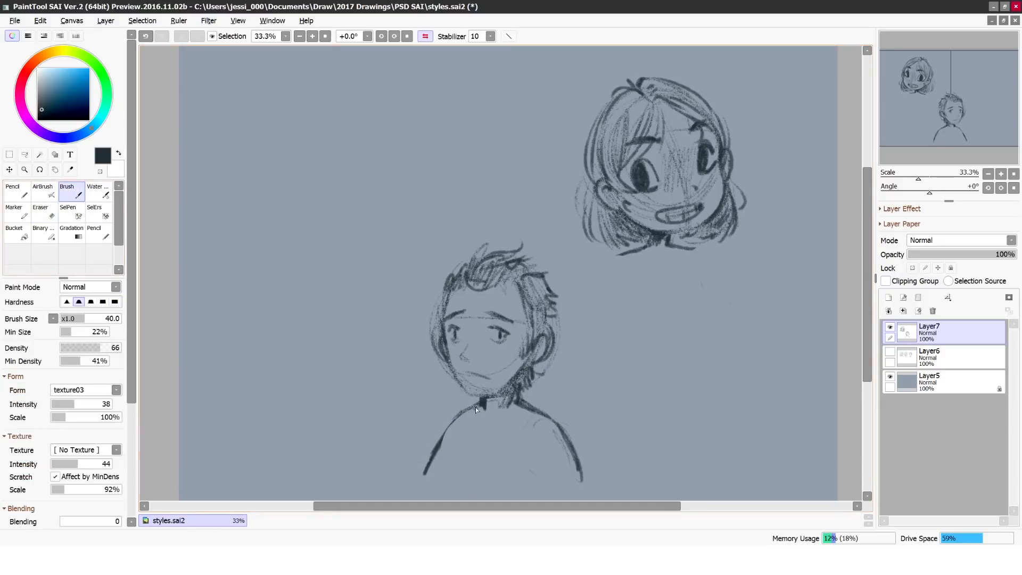
drag(487, 403, 479, 425)
key(h)
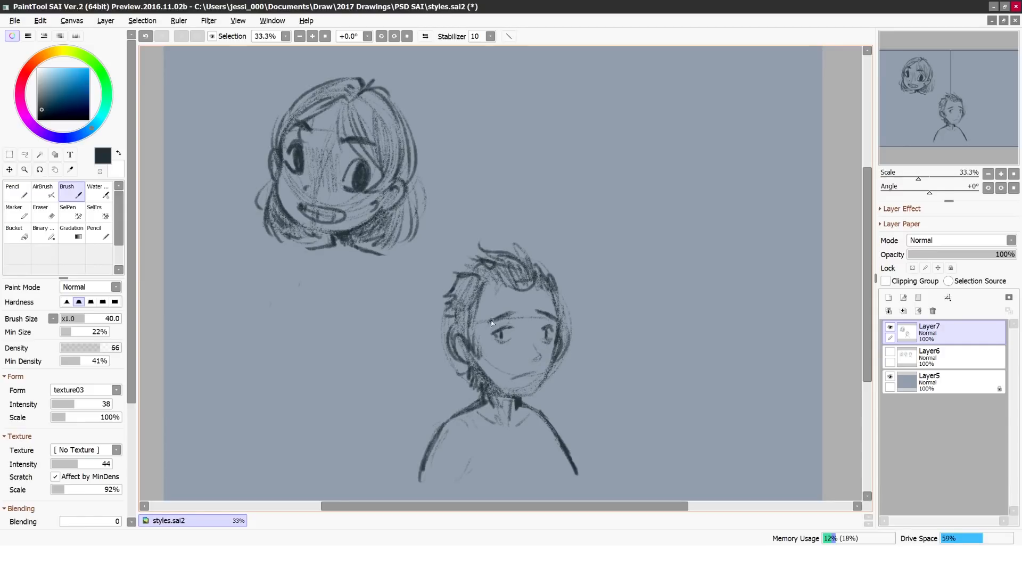
Step: Fill the man's spiky hair on the top and side with dark strokes
drag(469, 280, 452, 319)
mouse_move(532, 249)
mouse_down()
mouse_move(512, 290)
mouse_move(525, 287)
mouse_up()
drag(469, 308, 472, 328)
Step: Erase the man's ear, eyes and raised eyebrows, working in both normal and mirrored view
key(e)
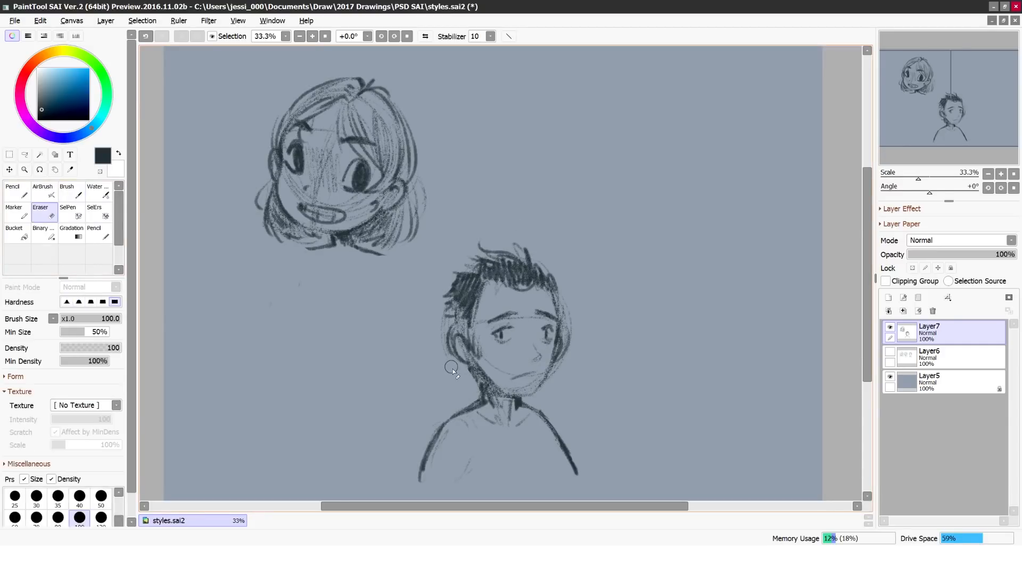
drag(452, 367, 457, 330)
drag(495, 344, 552, 343)
click(72, 192)
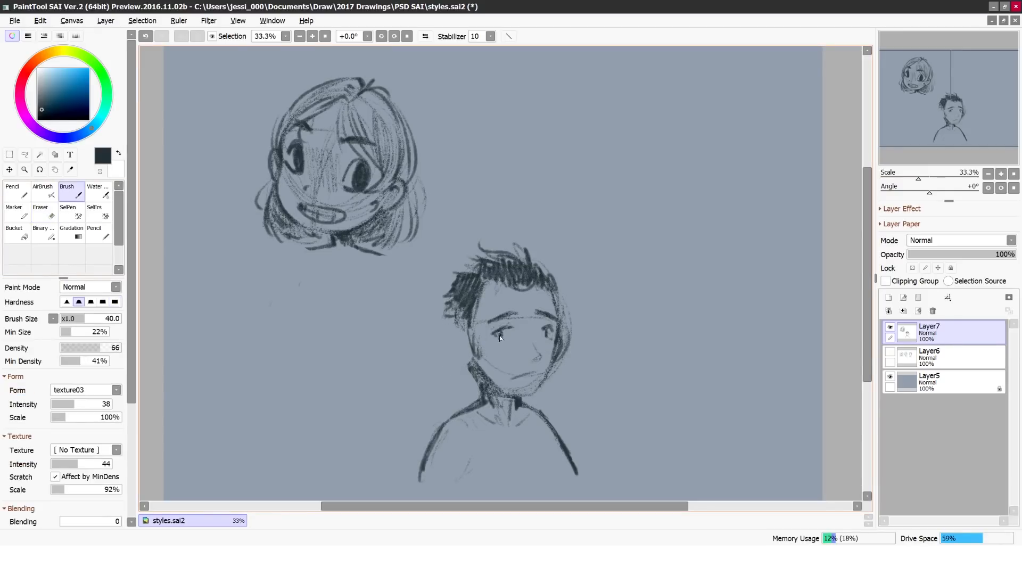
click(426, 36)
click(51, 215)
drag(452, 314, 455, 336)
drag(492, 315, 537, 365)
Step: Redraw the man with angry slanted eyebrows, narrower eyes and dark hair running down along the jaw
click(68, 193)
mouse_move(535, 362)
mouse_down()
mouse_move(524, 395)
mouse_move(514, 387)
mouse_up()
drag(445, 319, 461, 326)
mouse_move(485, 326)
mouse_down()
mouse_move(513, 321)
mouse_move(504, 337)
mouse_move(549, 333)
mouse_move(532, 397)
mouse_move(492, 402)
mouse_up()
key(h)
Step: Select the man's eyes and eyebrows with the SelPen and adjust their placement with a freeform transform
click(69, 212)
drag(485, 322, 550, 327)
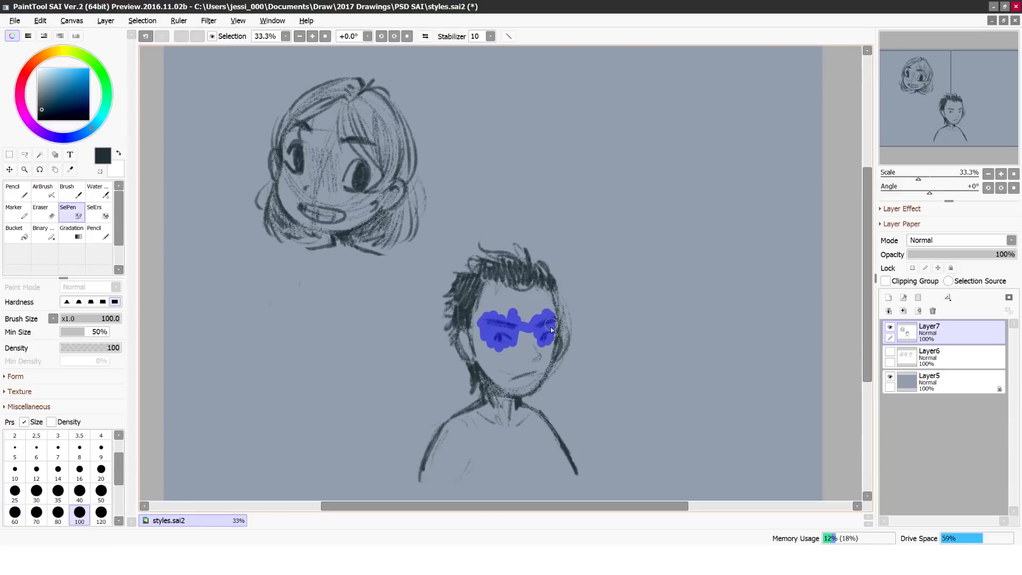
key(ctrl+t)
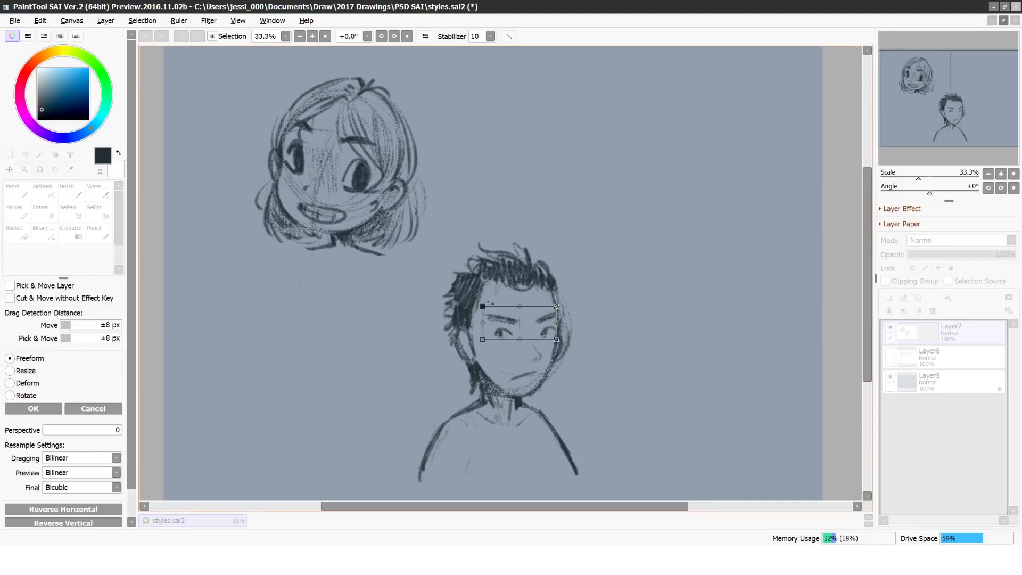
key(Return)
Step: Darken the man's hair further and erase his neck and shoulders
key(b)
drag(525, 259, 471, 271)
key(e)
mouse_move(448, 427)
mouse_down()
mouse_move(538, 426)
mouse_move(526, 412)
mouse_move(492, 410)
mouse_move(463, 437)
mouse_up()
key(b)
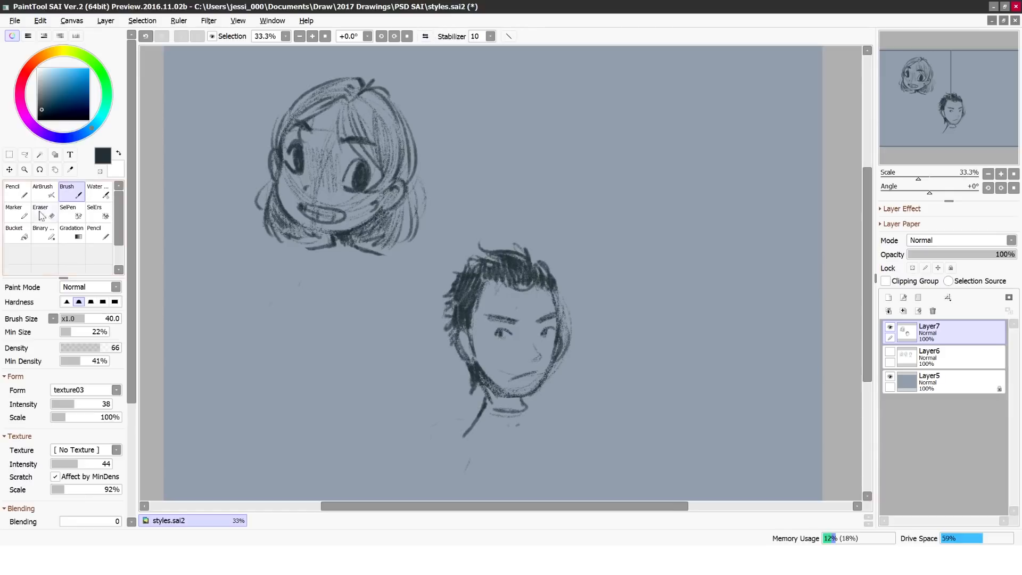
key(e)
drag(524, 409, 469, 387)
Step: Try to rough in a rounded chest and arm lines below the girl's head, and undo the last strokes
click(72, 191)
drag(296, 289, 381, 355)
drag(384, 259, 420, 373)
drag(315, 254, 287, 367)
drag(293, 292, 316, 362)
key(ctrl+z)
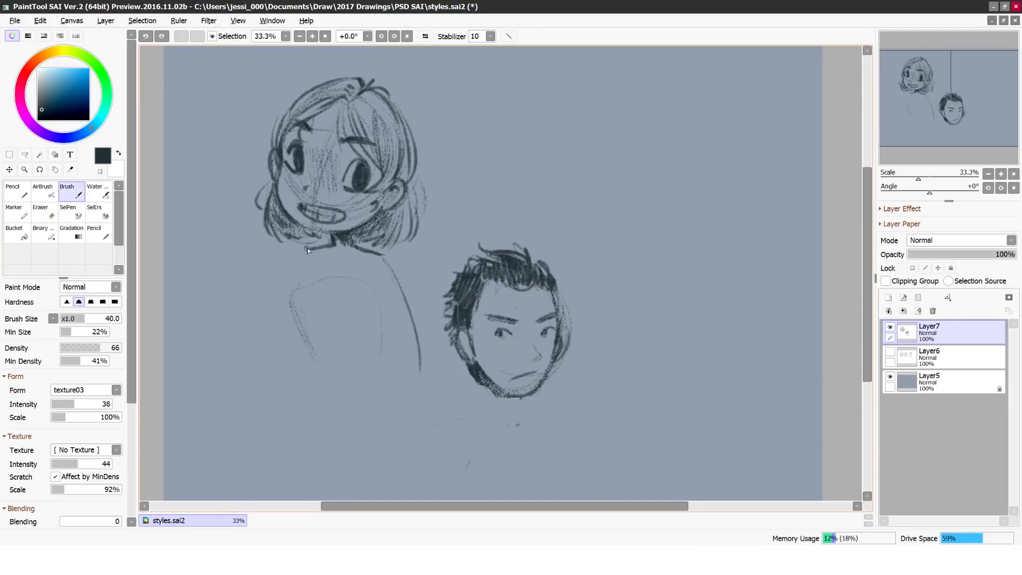
key(ctrl+z)
Step: Sketch the girl's sloping shoulders, both arms and a rounded torso below her neck
drag(420, 322, 429, 352)
drag(304, 250, 269, 350)
mouse_move(306, 292)
mouse_down()
mouse_move(358, 351)
mouse_move(389, 349)
mouse_up()
drag(381, 302, 381, 349)
drag(316, 298, 374, 296)
drag(374, 296, 412, 369)
drag(379, 254, 427, 367)
drag(296, 320, 295, 363)
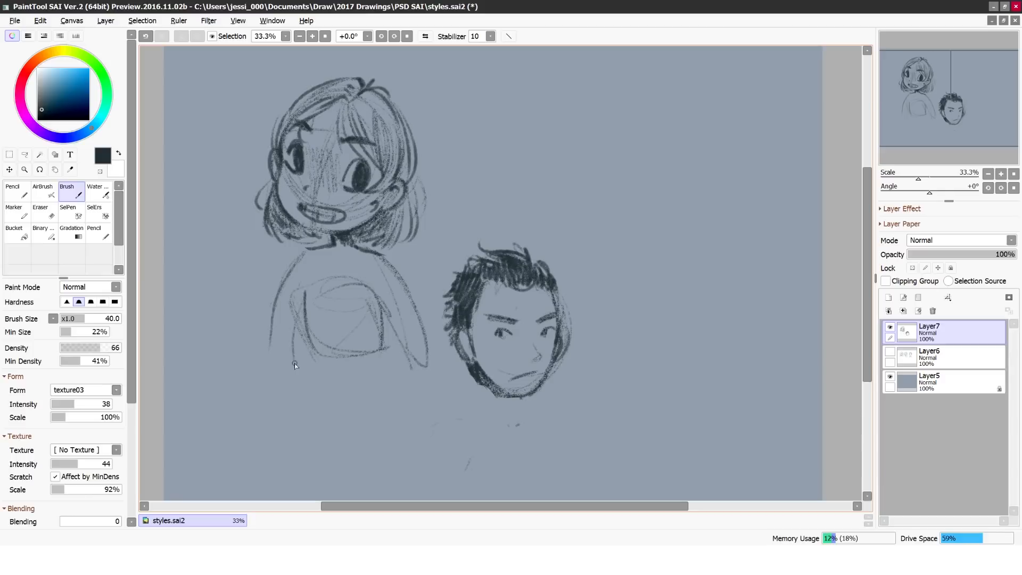
Step: Erase the girl's newly sketched torso, shoulders and arms
key(e)
mouse_move(270, 322)
mouse_down()
mouse_move(353, 336)
mouse_move(424, 331)
mouse_move(424, 365)
mouse_up()
drag(294, 267, 311, 261)
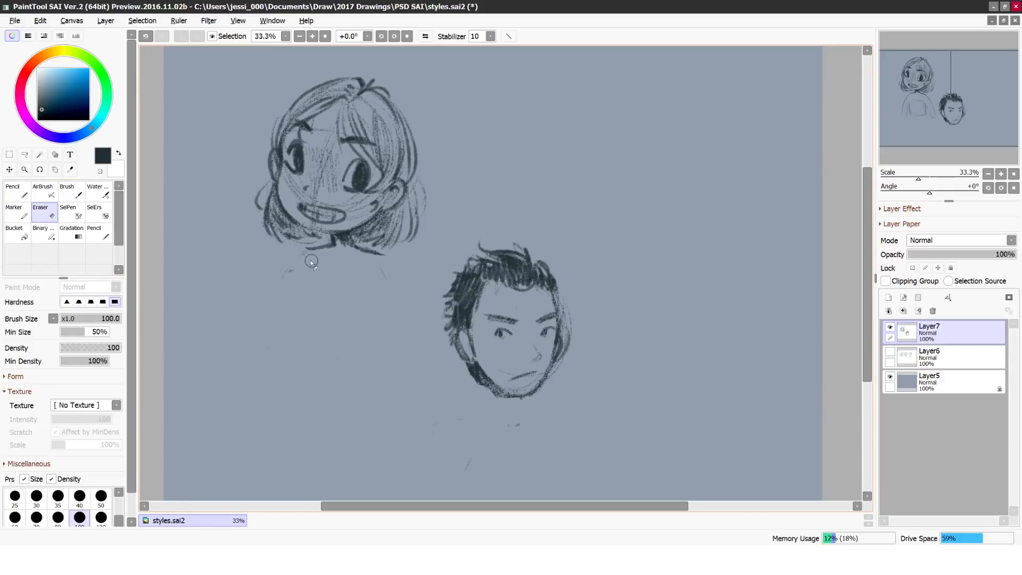
Step: Erase the stray marks below the man's head and the construction lines outside his face, and mirror the view
mouse_move(468, 468)
mouse_down()
mouse_move(515, 429)
mouse_move(471, 369)
mouse_up()
key(b)
key(e)
mouse_move(561, 373)
mouse_down()
mouse_move(538, 389)
mouse_move(564, 303)
mouse_up()
key(h)
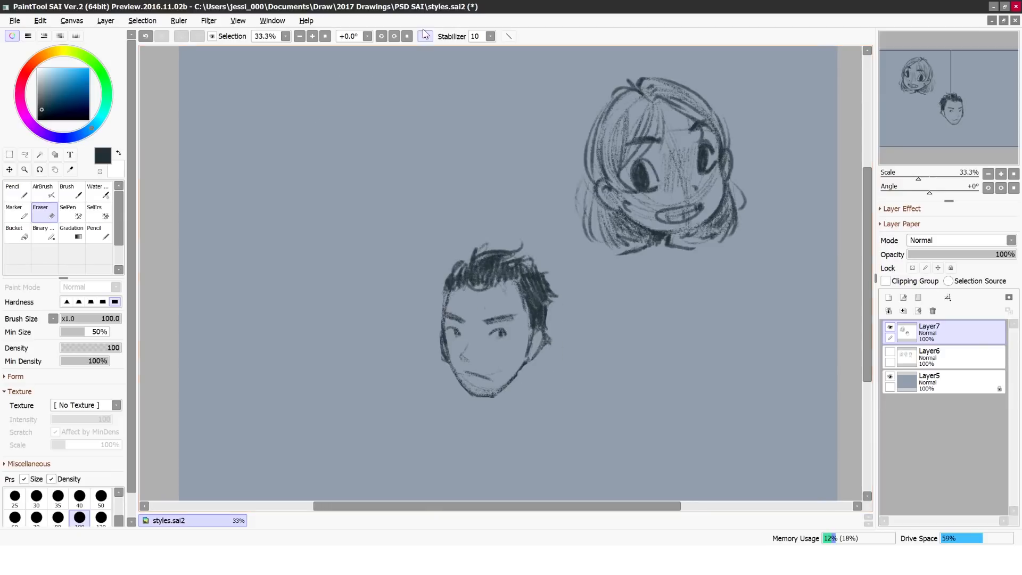
key(b)
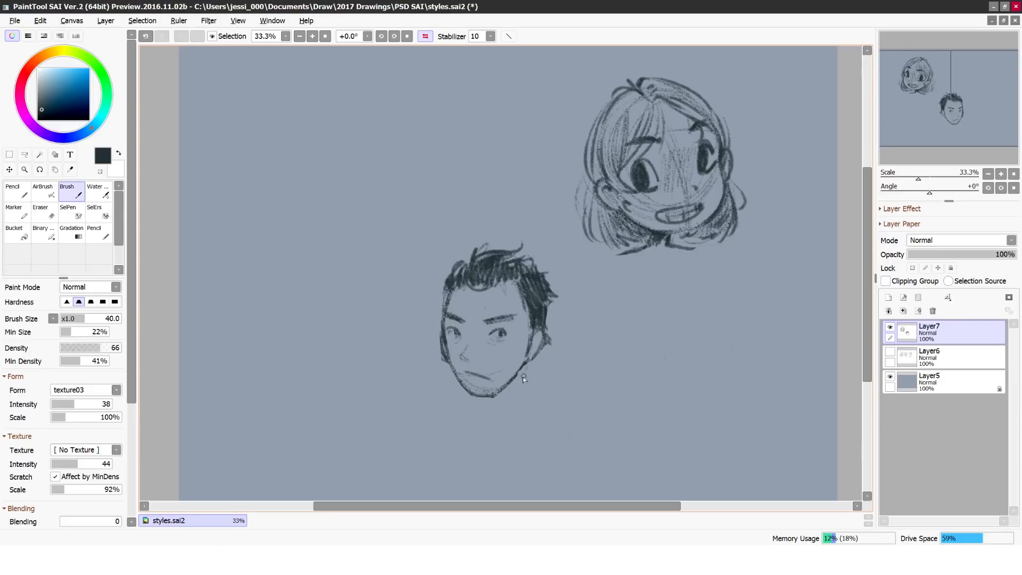
Step: Sketch the man's neck and shoulder lines, then erase and redraw his mouth smaller
drag(487, 406, 454, 408)
drag(527, 394, 574, 420)
key(e)
drag(493, 376, 461, 367)
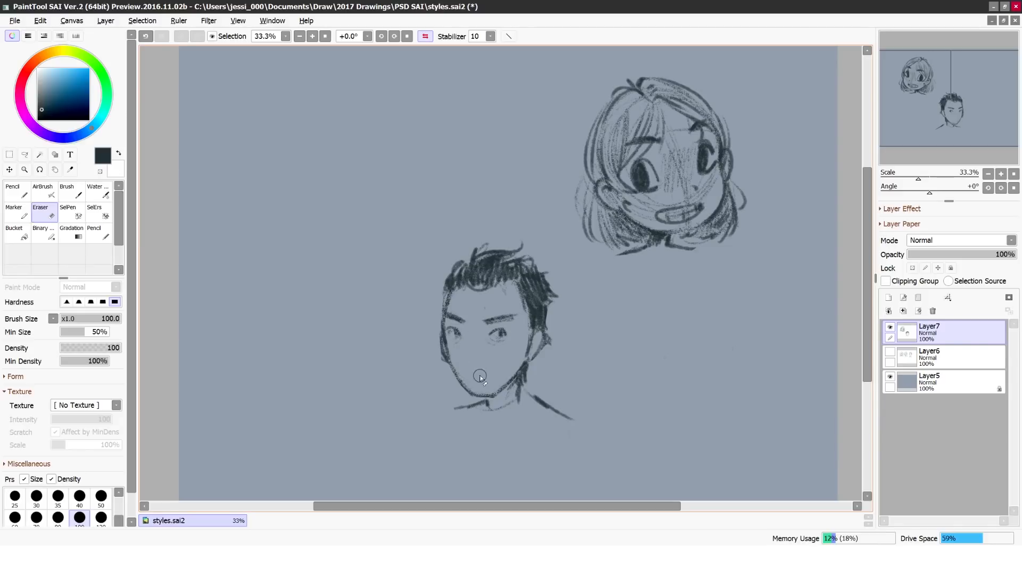
key(b)
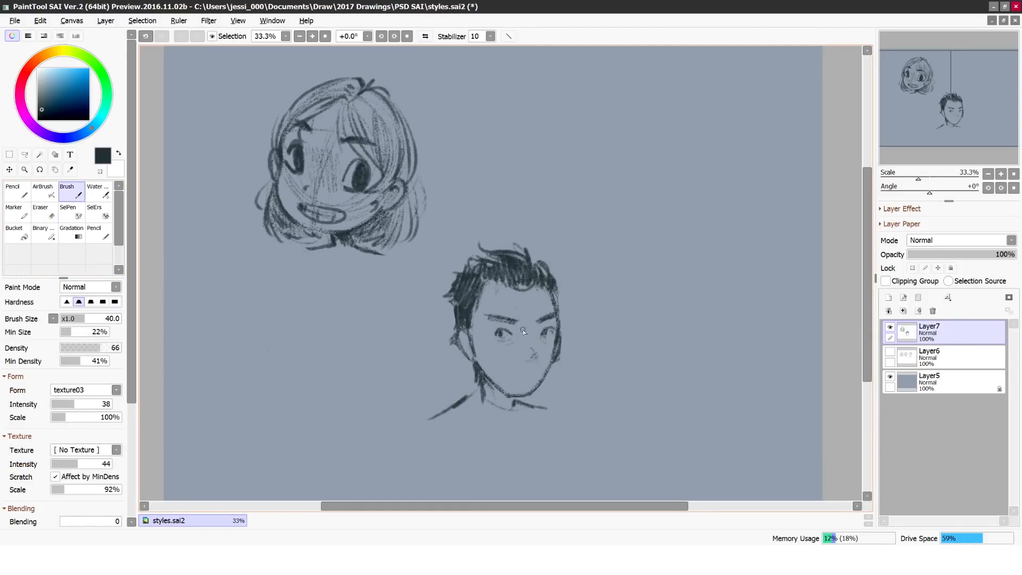
mouse_move(532, 345)
mouse_down()
mouse_move(536, 354)
mouse_move(512, 377)
mouse_up()
Step: Mirror the view and rework the man's sideburn, hairline and hair outline with short brush strokes
key(h)
mouse_move(529, 312)
mouse_down()
mouse_move(525, 350)
mouse_move(528, 342)
mouse_up()
drag(512, 280, 528, 312)
drag(525, 250, 534, 273)
drag(470, 261, 442, 289)
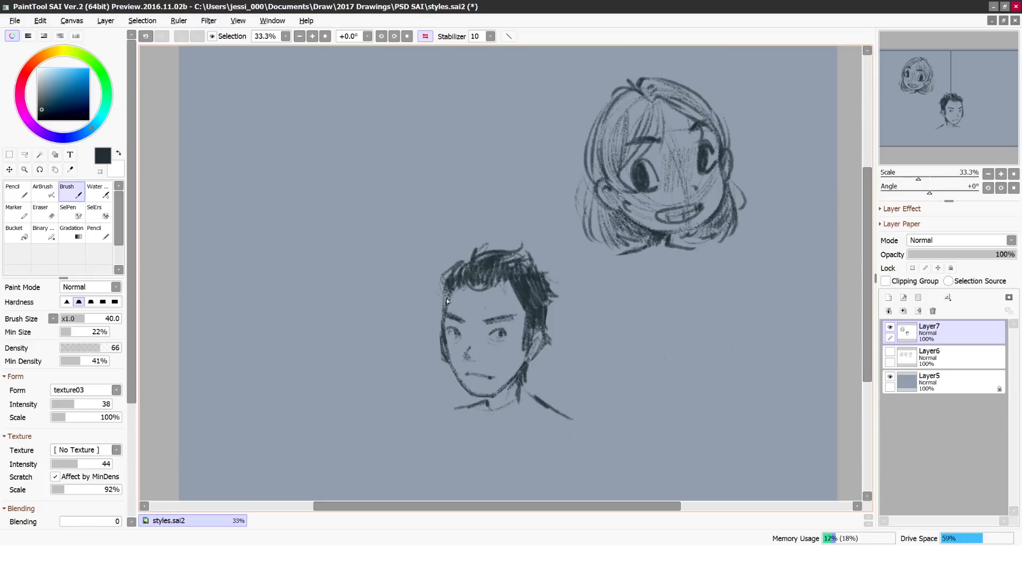
Step: Clean up the man's forehead and stray hair edges, redraw his rounded hair outline, and mirror the view
key(e)
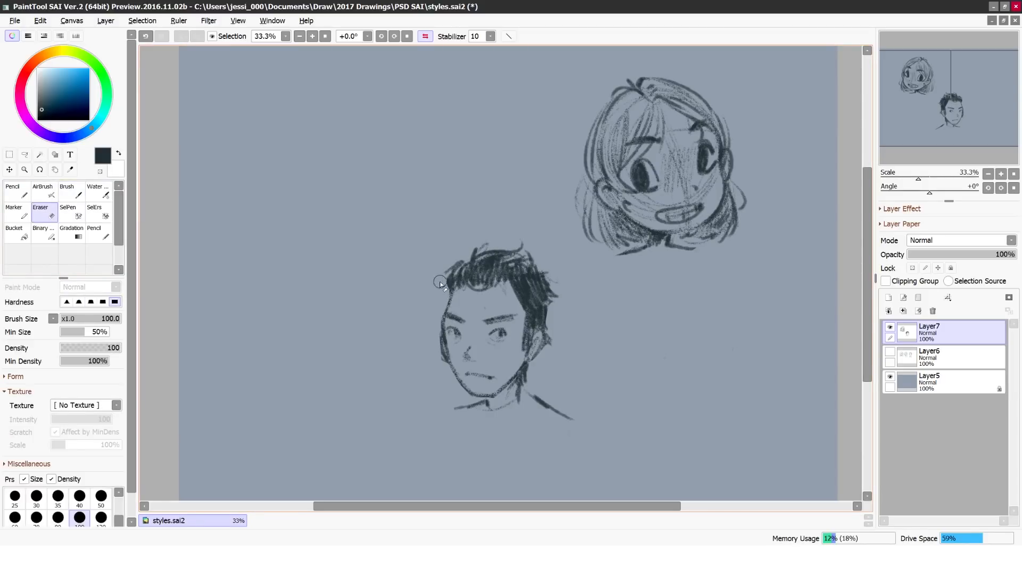
key(b)
key(e)
mouse_move(457, 291)
mouse_down()
mouse_move(474, 278)
mouse_move(449, 305)
mouse_move(520, 299)
mouse_move(524, 317)
mouse_up()
key(b)
click(44, 212)
drag(445, 278, 479, 243)
click(71, 191)
click(425, 37)
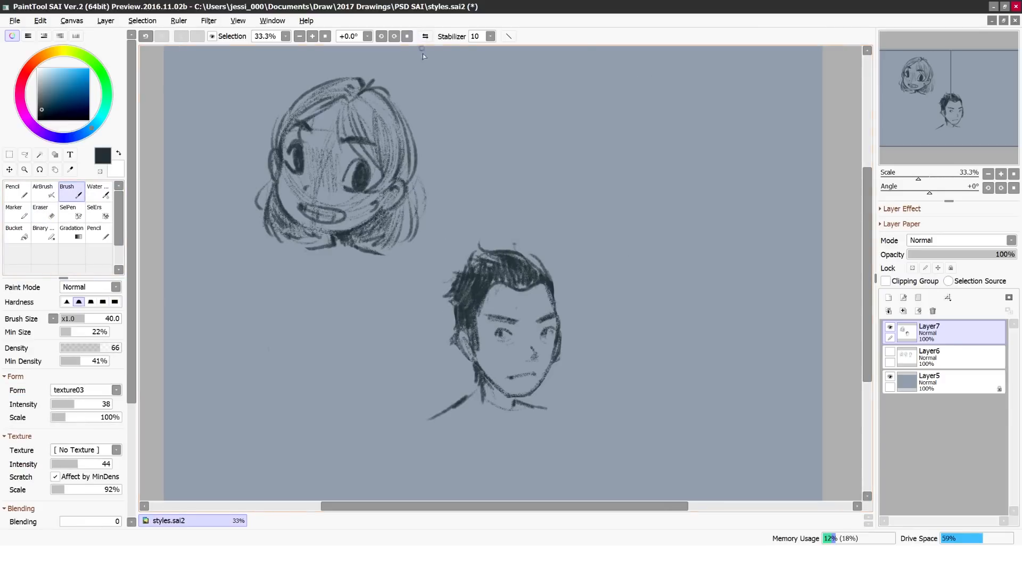
Step: Refine the man's hairline, darken his pupils, shade his neck and add a collar and shoulder line
key(e)
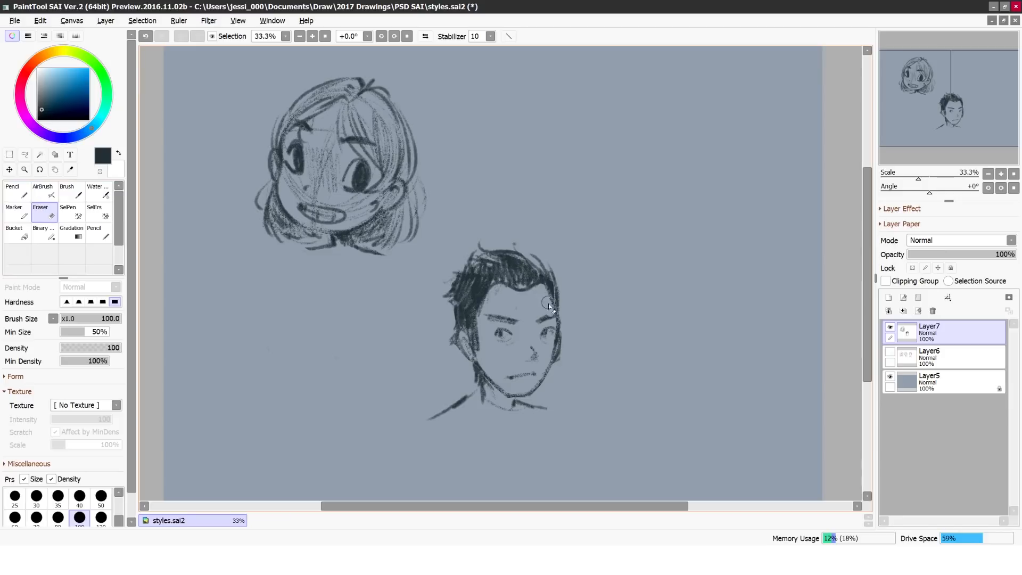
key(b)
mouse_move(486, 297)
mouse_down()
mouse_move(515, 289)
mouse_move(493, 288)
mouse_up()
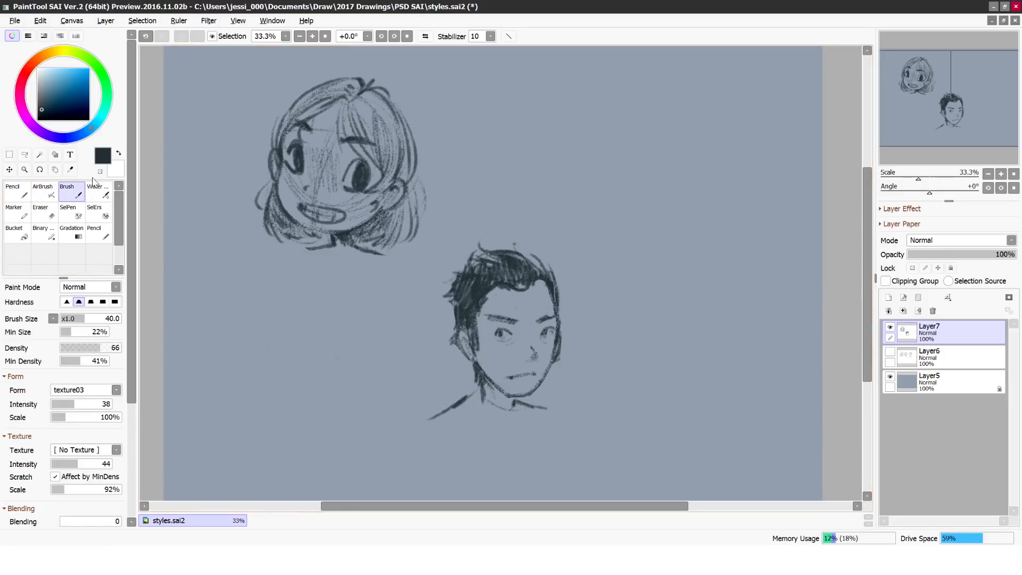
drag(497, 334, 507, 334)
key(h)
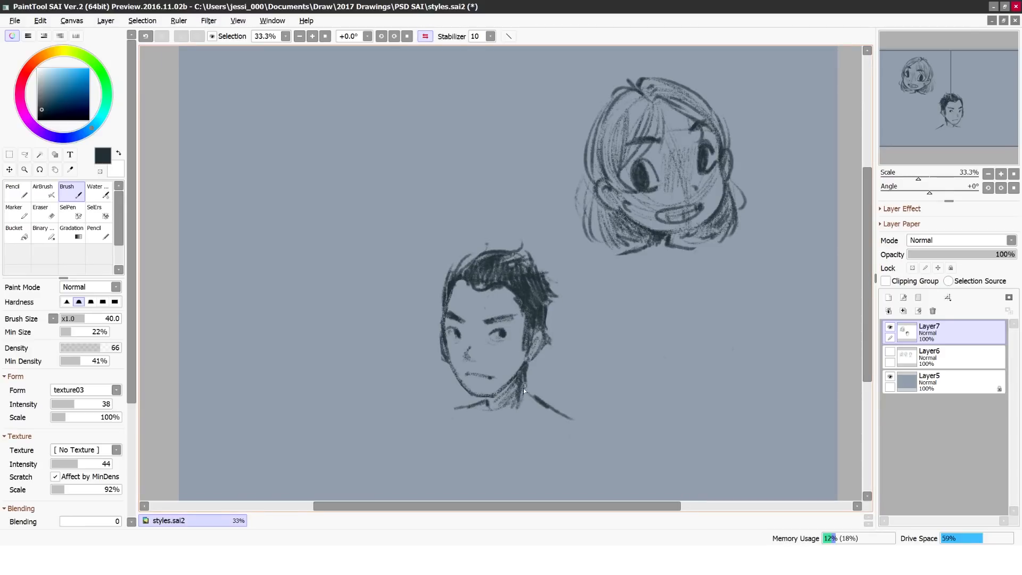
drag(540, 408, 507, 428)
drag(455, 409, 425, 420)
Step: Lasso the man's head and shoulders, move them up beside the girl, and deselect
key(l)
drag(411, 253, 421, 250)
key(ctrl+t)
mouse_move(495, 341)
mouse_down()
mouse_move(469, 181)
mouse_move(497, 171)
mouse_up()
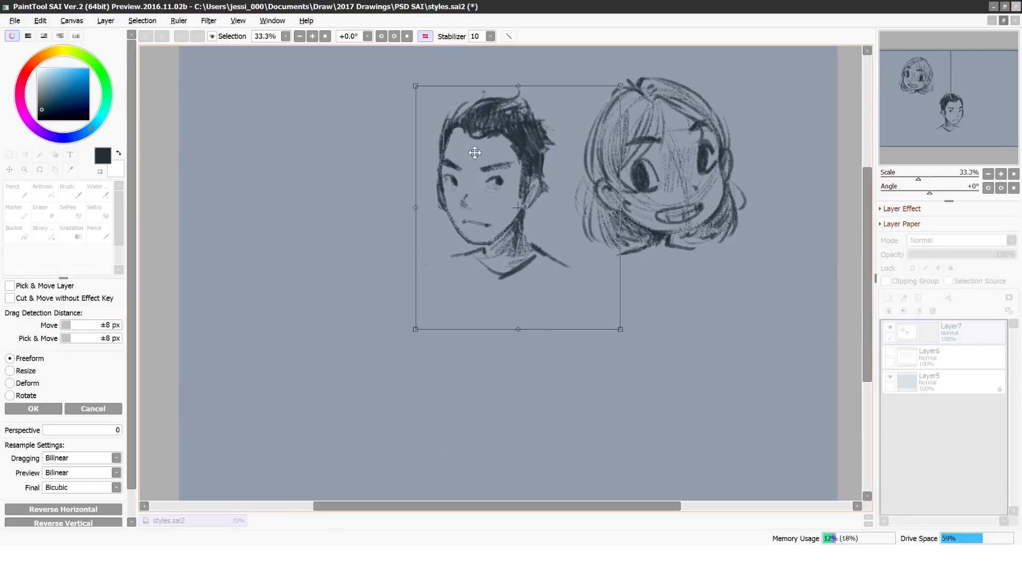
key(Return)
click(149, 21)
click(151, 33)
Step: Rough in a third head beside the man: a girl with bangs, closed eyes, wavy hair and sloping shoulders
click(71, 193)
drag(283, 213, 366, 200)
drag(271, 226, 367, 192)
drag(276, 176, 369, 205)
drag(281, 244, 367, 184)
drag(306, 267, 258, 275)
mouse_move(356, 236)
mouse_down()
mouse_move(298, 245)
mouse_move(351, 230)
mouse_move(320, 262)
mouse_up()
drag(358, 172, 338, 206)
mouse_move(285, 229)
mouse_down()
mouse_move(357, 212)
mouse_move(277, 187)
mouse_up()
mouse_move(374, 197)
mouse_down()
mouse_move(391, 247)
mouse_move(346, 269)
mouse_move(327, 271)
mouse_move(360, 252)
mouse_move(287, 256)
mouse_up()
drag(372, 274, 293, 284)
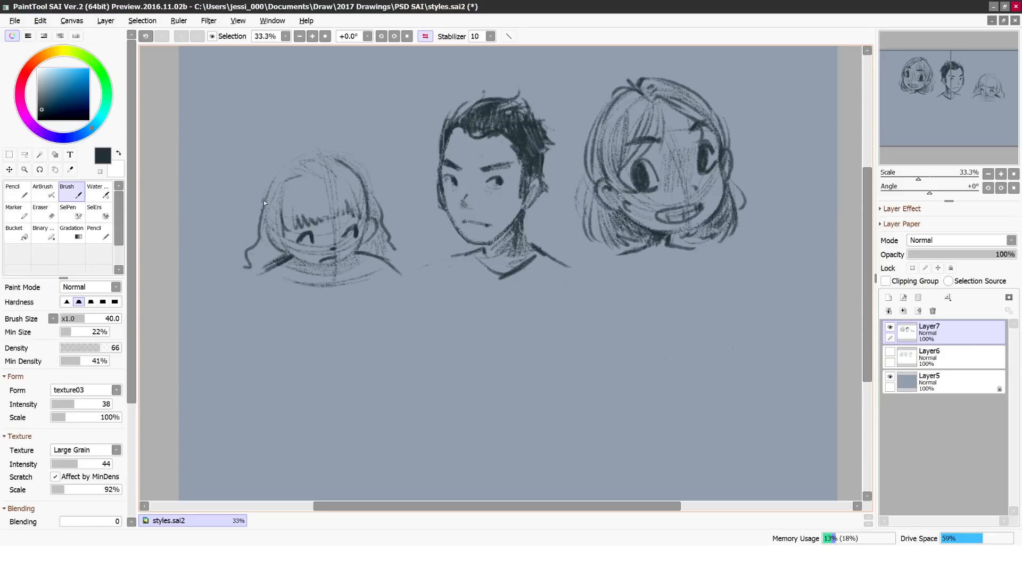
Step: Erase the construction lines around the third girl's chin and darken the side of her hair
mouse_move(349, 256)
mouse_down()
mouse_move(291, 235)
mouse_move(338, 258)
mouse_move(310, 261)
mouse_up()
click(46, 213)
key(b)
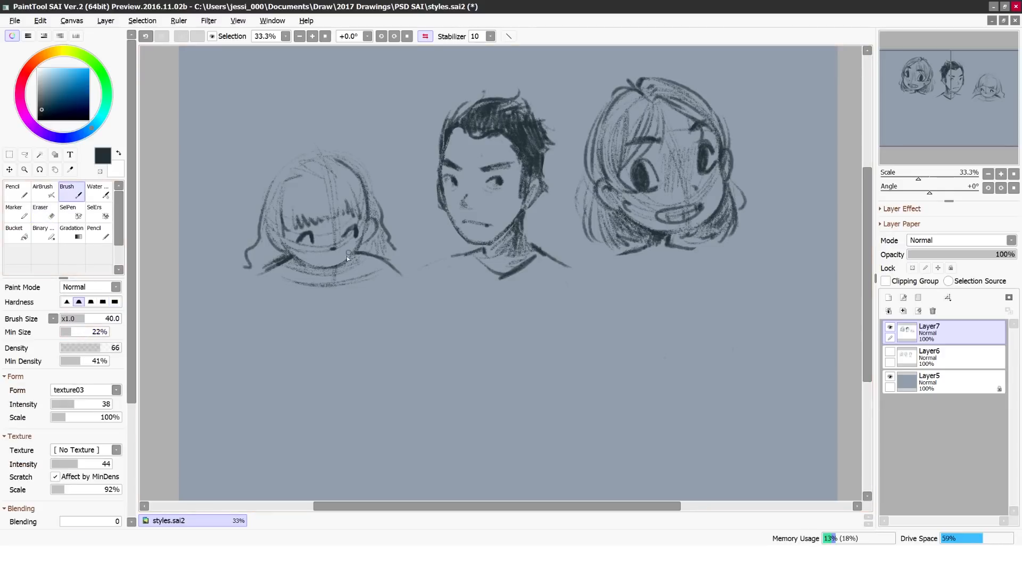
mouse_move(299, 182)
mouse_down()
mouse_move(262, 234)
mouse_move(282, 236)
mouse_move(285, 251)
mouse_move(278, 231)
mouse_move(288, 254)
mouse_move(271, 231)
mouse_move(278, 251)
mouse_up()
click(48, 214)
click(70, 193)
Step: Add curved sweater folds, wavy side locks and shaded bangs to the third girl, and mirror the view
drag(390, 286, 277, 296)
drag(387, 293, 292, 302)
drag(262, 273, 253, 288)
drag(270, 231, 251, 272)
mouse_move(298, 184)
mouse_down()
mouse_move(288, 213)
mouse_move(317, 218)
mouse_up()
drag(311, 169, 313, 183)
drag(394, 251, 403, 306)
drag(385, 261, 377, 299)
click(425, 36)
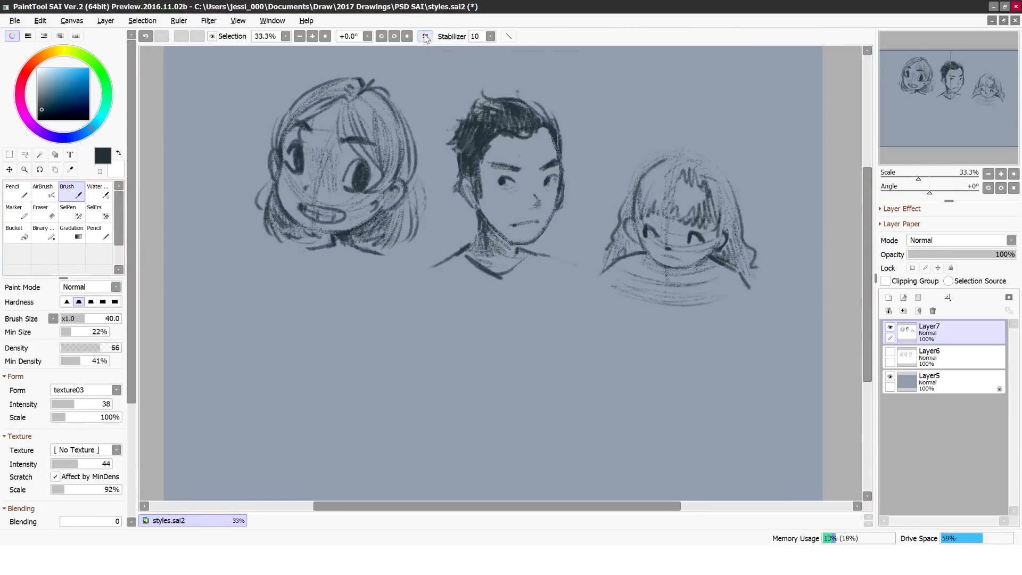
Step: Restore the view and sketch the third girl's arms and sweater torso, then reinforce her hair outline
click(424, 37)
drag(264, 274, 286, 327)
drag(380, 271, 377, 319)
mouse_move(264, 275)
mouse_down()
mouse_move(267, 290)
mouse_move(309, 292)
mouse_up()
drag(395, 273, 387, 288)
mouse_move(354, 318)
mouse_down()
mouse_move(383, 310)
mouse_move(247, 319)
mouse_up()
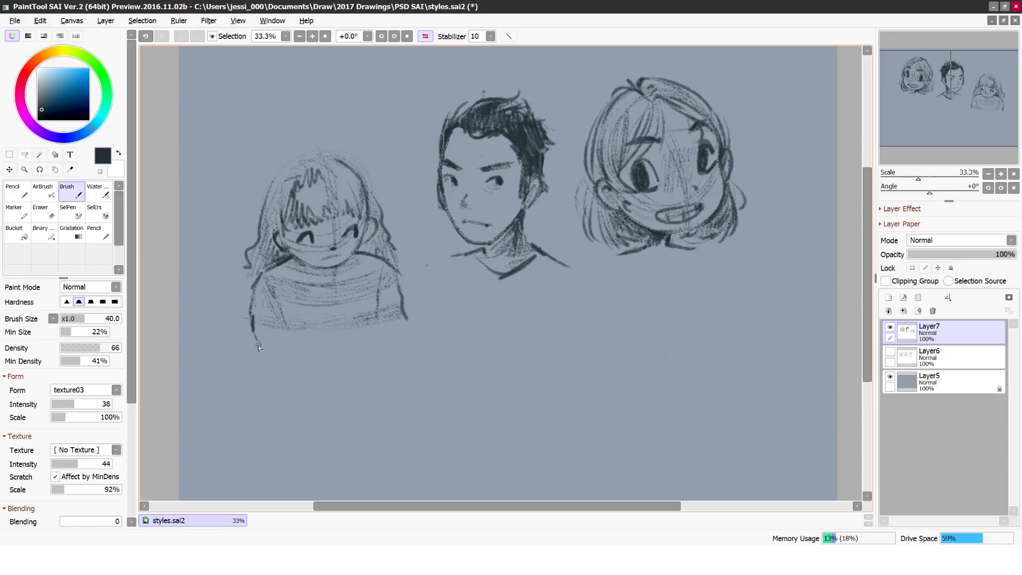
drag(379, 212, 333, 158)
Step: Extend the man's shoulders and sleeve, and sketch a wide collar and cape on the short-haired girl
drag(544, 254, 586, 275)
drag(408, 292, 421, 277)
drag(696, 248, 733, 279)
drag(622, 254, 593, 270)
drag(670, 246, 728, 259)
mouse_move(647, 246)
mouse_down()
mouse_move(693, 292)
mouse_move(640, 309)
mouse_move(677, 315)
mouse_up()
click(48, 211)
drag(615, 257, 702, 253)
click(79, 192)
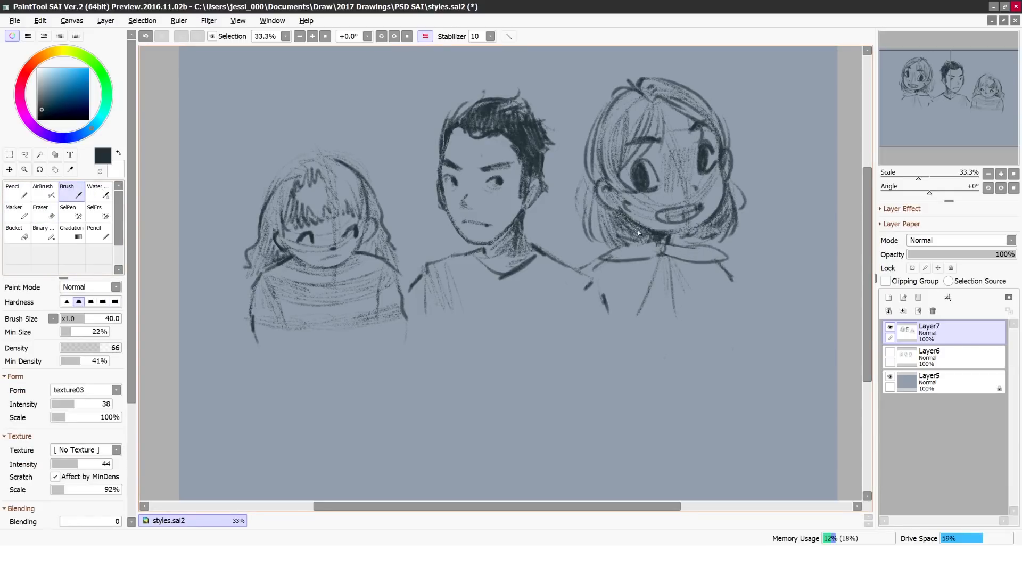
Step: Lasso the short-haired girl, rotate her slightly clockwise and move her away from the man with a freeform transform
click(25, 155)
drag(601, 88, 596, 97)
click(9, 170)
click(23, 358)
drag(660, 213, 680, 225)
drag(561, 126, 577, 96)
click(55, 411)
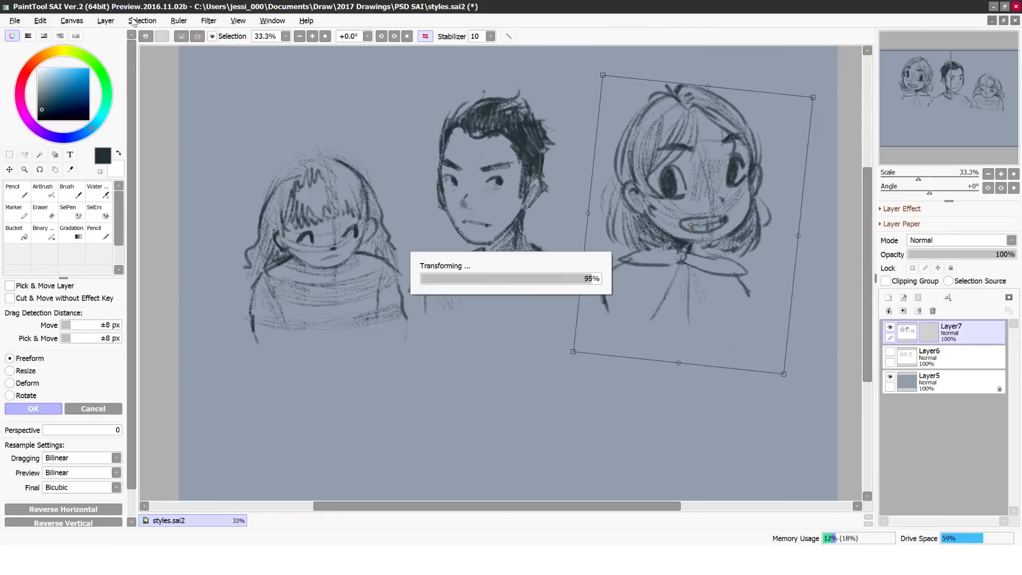
Step: Redraw the short-haired girl's cape edge, fill the cape with vertical hatching and shade her neck under the chin
drag(730, 277, 754, 325)
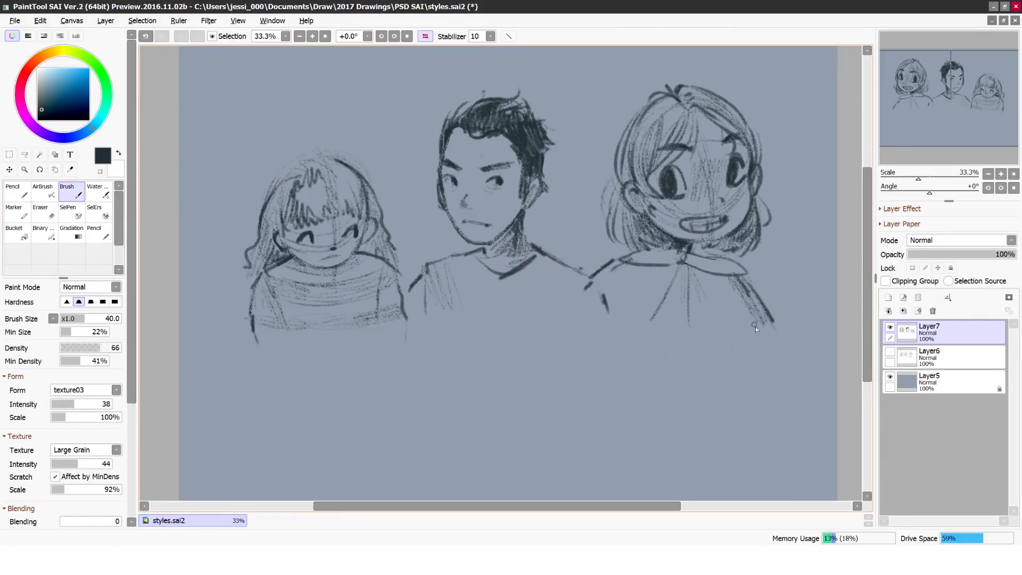
drag(691, 272, 699, 324)
mouse_move(665, 268)
mouse_down()
mouse_move(641, 322)
mouse_move(629, 320)
mouse_up()
mouse_move(628, 266)
mouse_down()
mouse_move(610, 308)
mouse_move(601, 293)
mouse_up()
drag(678, 269, 653, 326)
mouse_move(687, 271)
mouse_down()
mouse_move(690, 325)
mouse_move(653, 337)
mouse_up()
drag(724, 315, 757, 340)
drag(692, 243, 696, 253)
mouse_move(668, 235)
mouse_down()
mouse_move(687, 249)
mouse_move(726, 231)
mouse_up()
click(47, 211)
click(71, 192)
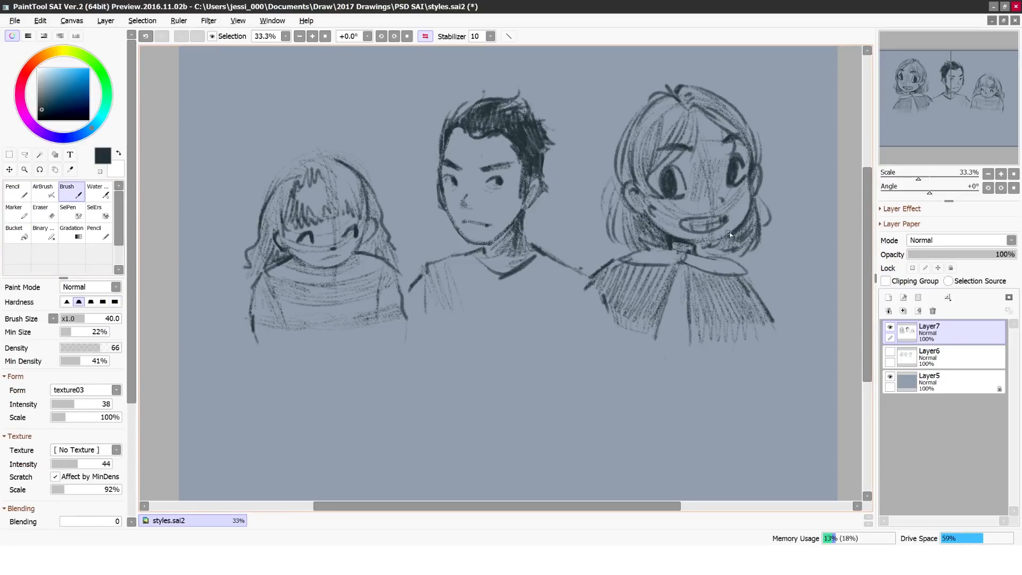
Step: Give the third girl long curly locks over both shoulders, a stray tuft on top, and shading on her sweater
mouse_move(354, 186)
mouse_down()
mouse_move(359, 208)
mouse_move(336, 217)
mouse_move(322, 191)
mouse_move(328, 212)
mouse_up()
mouse_move(296, 163)
mouse_down()
mouse_move(274, 190)
mouse_move(302, 148)
mouse_up()
drag(247, 261, 220, 296)
drag(394, 251, 427, 302)
drag(222, 307, 227, 324)
mouse_move(254, 289)
mouse_down()
mouse_move(249, 268)
mouse_move(251, 305)
mouse_up()
drag(257, 228, 223, 266)
drag(288, 261, 267, 318)
drag(401, 334, 278, 326)
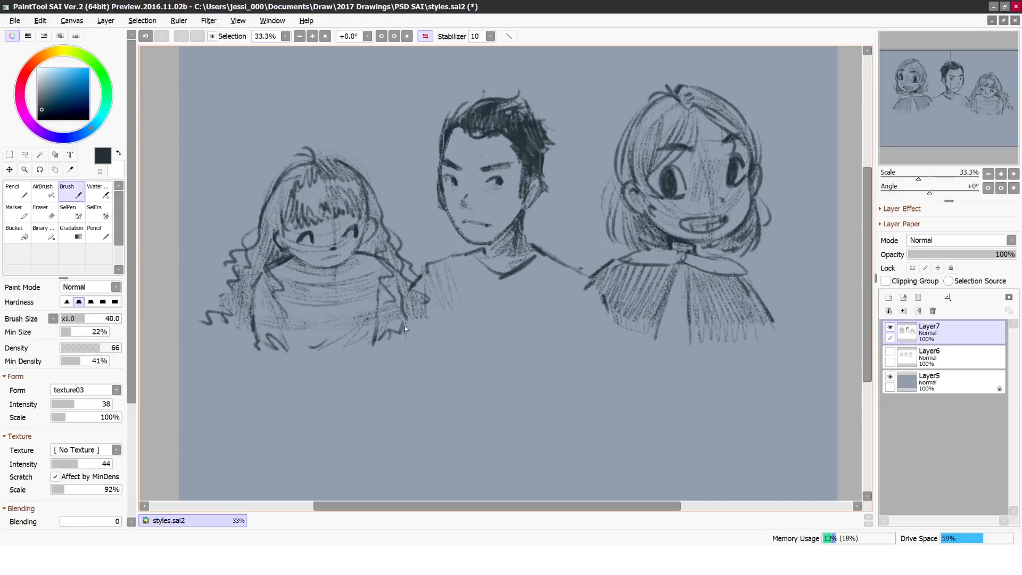
Step: Shade the man's shirt with loose horizontal strokes across the chest
drag(569, 288, 454, 290)
drag(454, 314, 592, 307)
mouse_move(583, 320)
mouse_down()
mouse_move(449, 317)
mouse_move(443, 297)
mouse_up()
Step: Rough in an oval head with face guidelines, jaw and ears below the man
drag(868, 285, 869, 341)
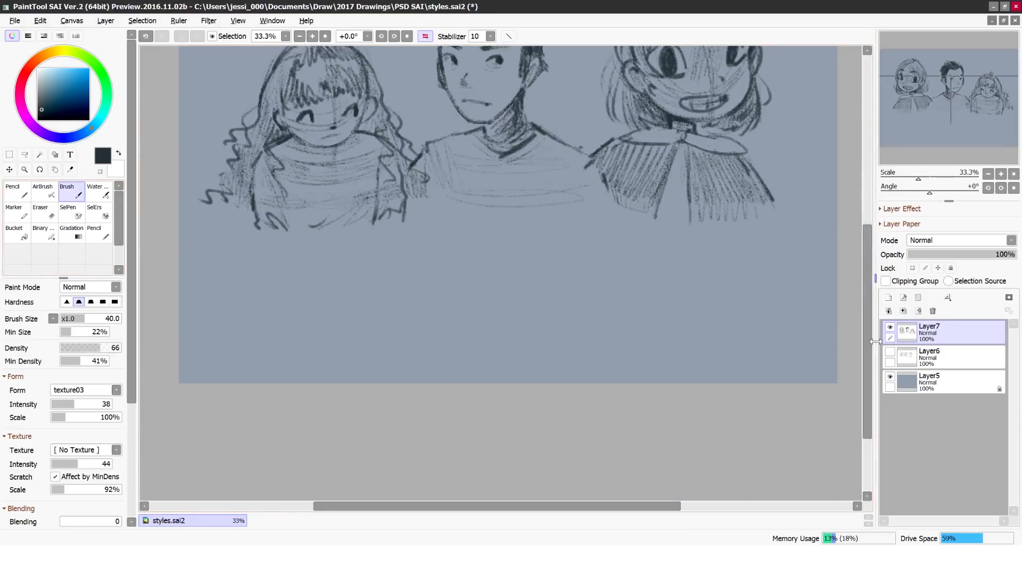
drag(458, 237, 456, 323)
drag(422, 289, 495, 277)
drag(477, 237, 468, 349)
drag(437, 320, 420, 283)
drag(504, 293, 495, 312)
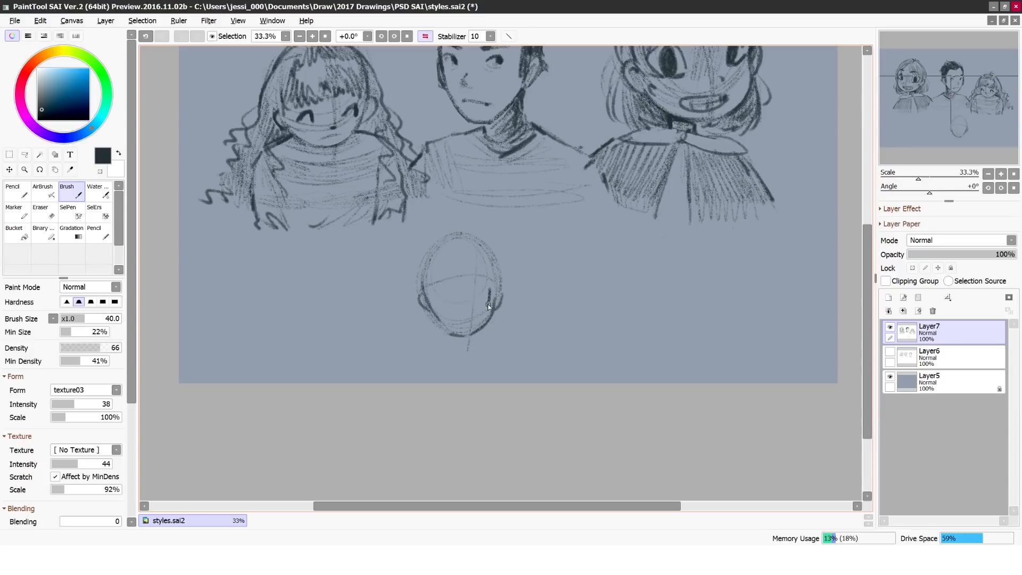
Step: Draw the new character's tall oval eyes, small mouth, neck and one shoulder
mouse_move(454, 283)
mouse_down()
mouse_move(455, 303)
mouse_move(449, 280)
mouse_up()
drag(496, 290, 490, 282)
drag(459, 324, 477, 320)
drag(437, 346, 408, 347)
mouse_move(468, 339)
mouse_down()
mouse_move(502, 351)
mouse_move(410, 350)
mouse_move(398, 363)
mouse_up()
click(45, 213)
click(69, 193)
Step: Add the new character's other shoulder, neckline, ear and slanted eyebrows, and undo the last two strokes
drag(503, 351, 510, 363)
drag(447, 334, 461, 350)
drag(423, 290, 427, 308)
drag(487, 275, 496, 271)
mouse_move(462, 275)
mouse_down()
mouse_move(443, 270)
mouse_move(495, 272)
mouse_move(465, 233)
mouse_up()
key(ctrl+z)
key(ctrl+z)
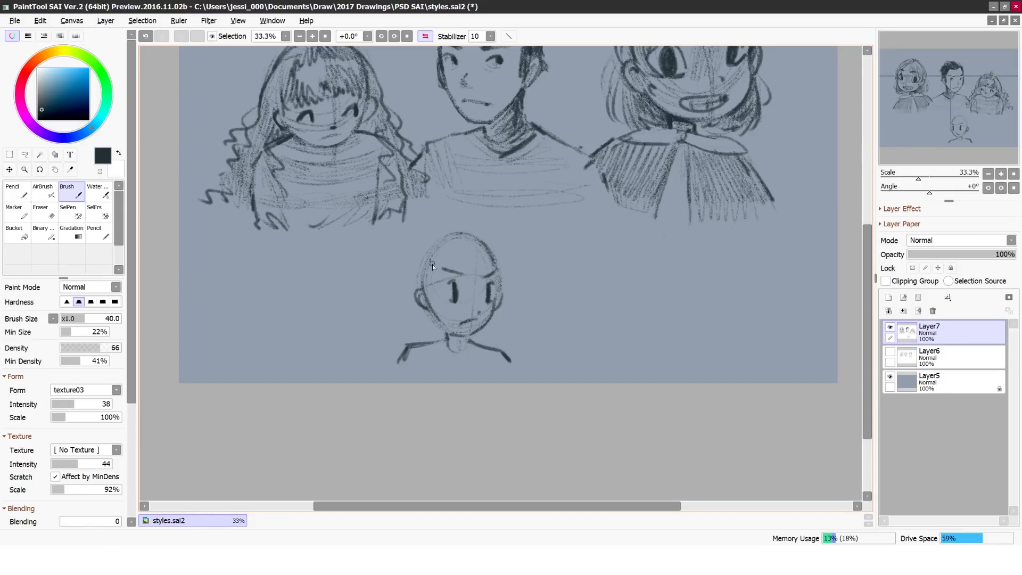
Step: Erase the new character's shoulders and redraw a slim neck with narrow sloping shoulders and arms
click(45, 212)
drag(399, 362, 449, 343)
drag(471, 343, 509, 362)
click(78, 196)
drag(440, 336, 469, 346)
mouse_move(430, 349)
mouse_down()
mouse_move(451, 348)
mouse_move(501, 383)
mouse_move(413, 359)
mouse_move(436, 347)
mouse_move(425, 384)
mouse_up()
click(54, 213)
click(78, 195)
drag(436, 352, 434, 390)
drag(470, 342, 502, 383)
Step: Sketch the new character's long wavy hair down one side and the swept bangs across her forehead
drag(439, 267, 456, 272)
drag(442, 315, 433, 363)
drag(421, 270, 384, 381)
drag(409, 349, 410, 382)
drag(427, 322, 401, 294)
drag(435, 241, 410, 258)
drag(461, 234, 482, 272)
mouse_move(453, 234)
mouse_down()
mouse_move(498, 274)
mouse_move(492, 268)
mouse_up()
Step: Clean up the new character's hair, draw wavy locks down the other side and shade them
click(53, 211)
click(62, 191)
drag(420, 288, 429, 309)
drag(442, 252, 524, 383)
click(426, 37)
click(426, 36)
click(49, 214)
key(b)
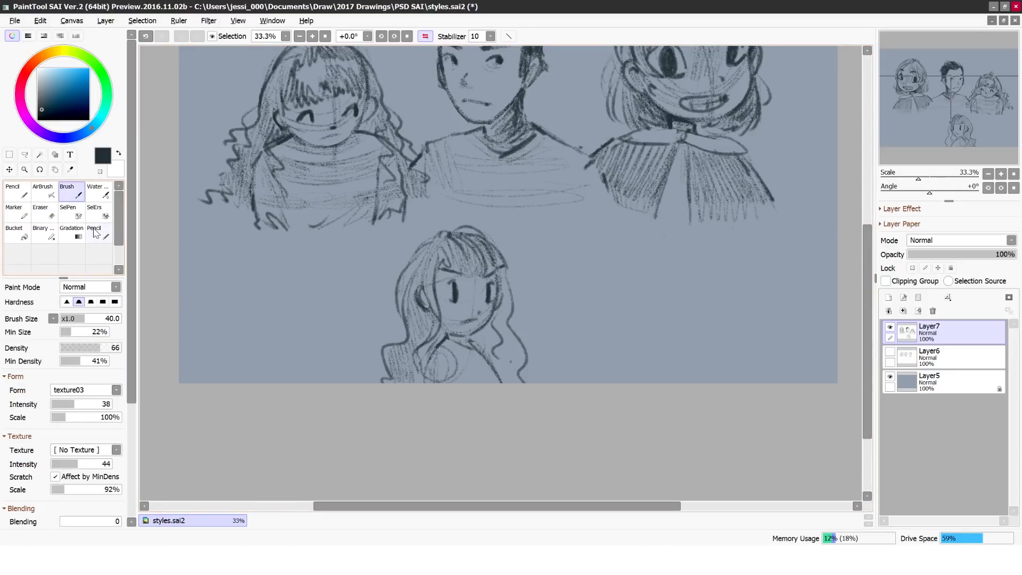
drag(505, 376, 505, 287)
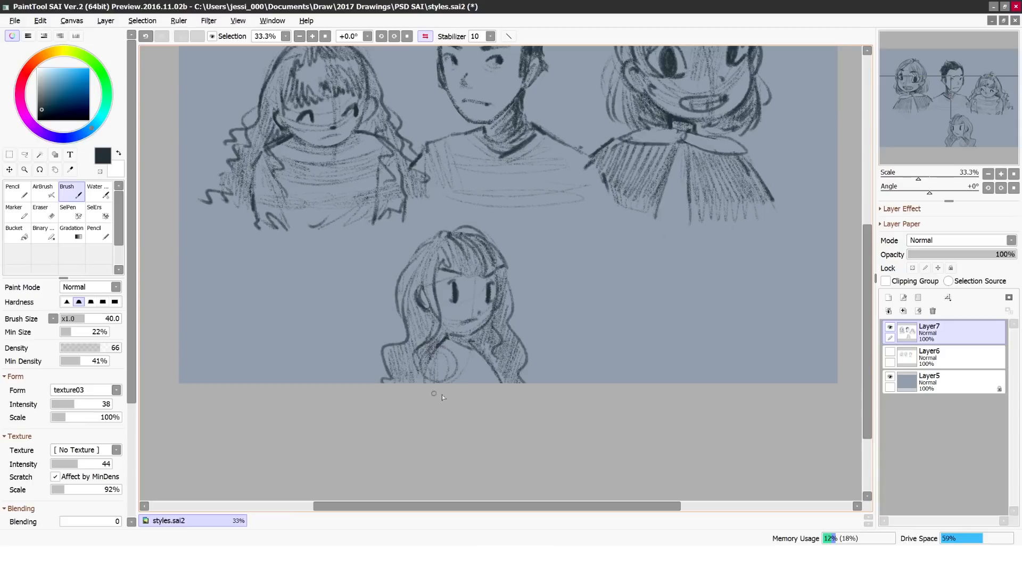
Step: Rework the new character's mouth and chin, fill in a dark high-necked top, and mirror the view
key(e)
drag(462, 317, 449, 328)
key(b)
mouse_move(446, 342)
mouse_down()
mouse_move(425, 382)
mouse_move(498, 382)
mouse_move(462, 382)
mouse_move(475, 383)
mouse_move(448, 339)
mouse_move(461, 382)
mouse_up()
click(426, 37)
mouse_move(563, 351)
mouse_down()
mouse_move(552, 365)
mouse_move(544, 344)
mouse_up()
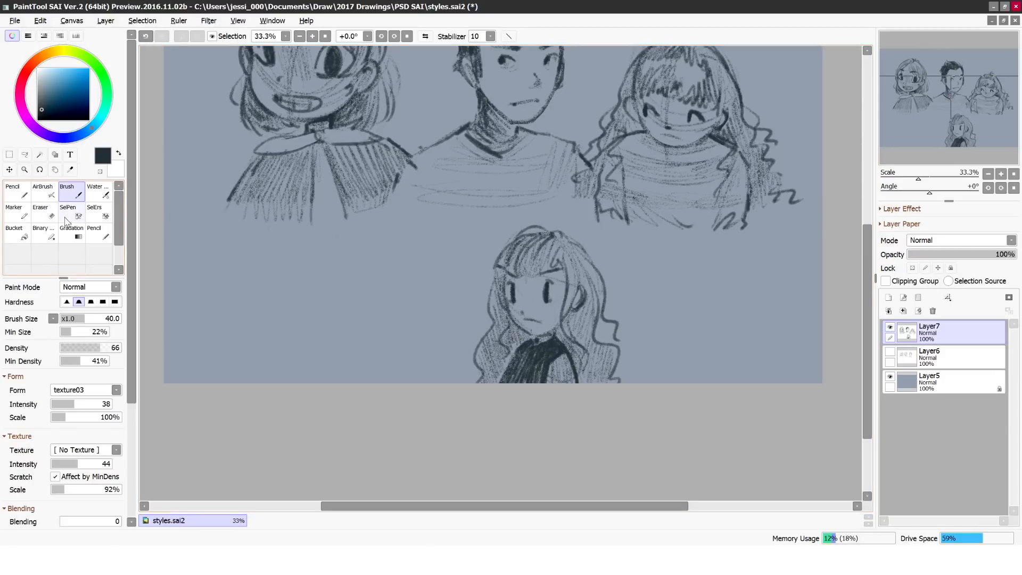
Step: Add loose outer wavy locks to the dark-topped long-haired character's hair and mirror the view
drag(482, 337, 467, 379)
drag(486, 307, 450, 379)
click(426, 36)
drag(417, 245, 474, 226)
drag(447, 226, 276, 269)
Step: Rework the shape and highlights of the grinning short-haired girl's large eyes, checking them in mirrored view
click(45, 212)
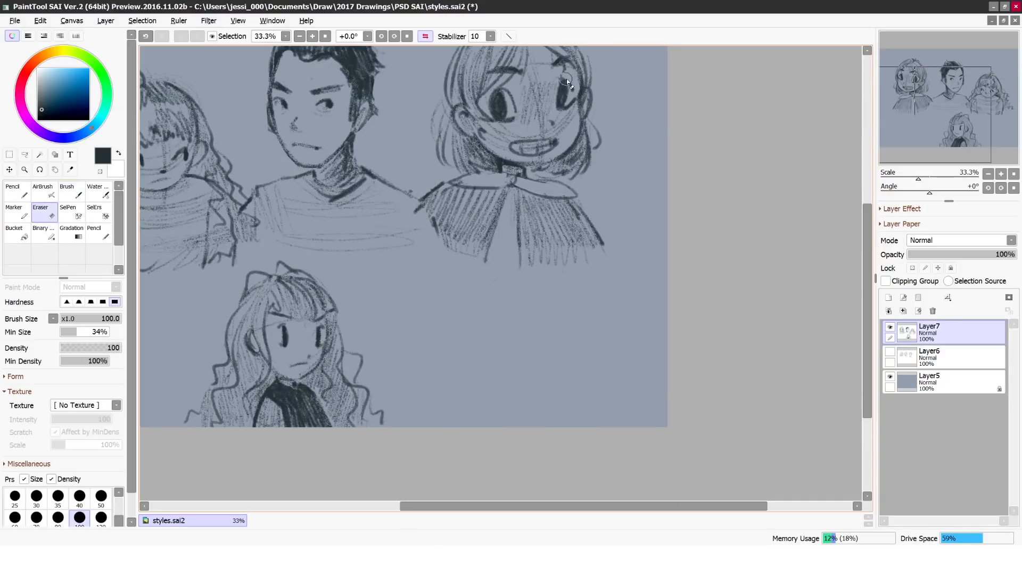
click(70, 193)
mouse_move(559, 83)
mouse_down()
mouse_move(558, 109)
mouse_move(576, 88)
mouse_move(557, 108)
mouse_up()
click(44, 212)
click(70, 193)
mouse_move(563, 81)
mouse_down()
mouse_move(565, 107)
mouse_move(577, 88)
mouse_up()
click(426, 36)
drag(505, 87, 501, 109)
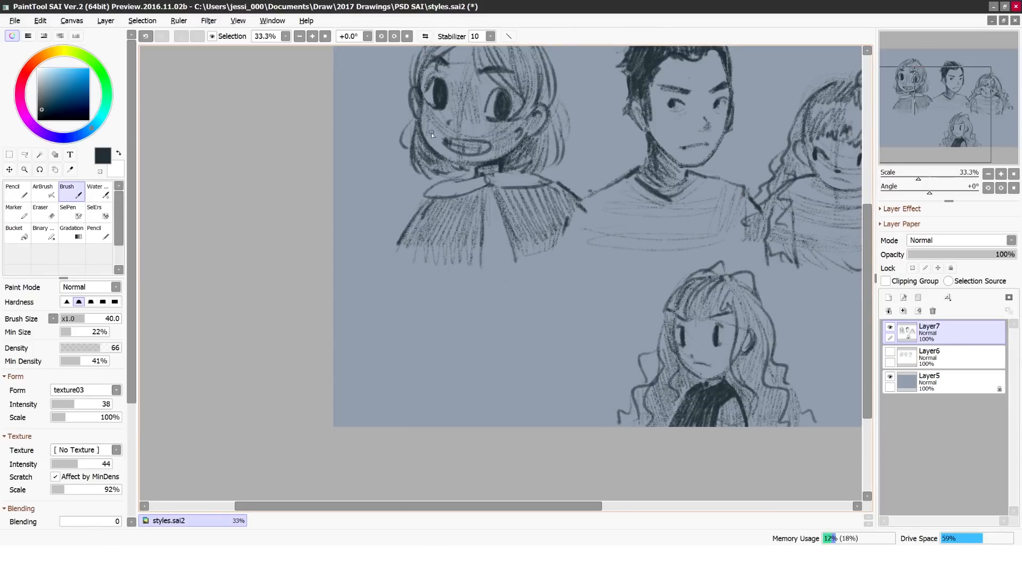
Step: Redraw the grinning girl's collar as two pointed lobes meeting at the centre of her neck
drag(497, 196, 516, 272)
mouse_move(451, 178)
mouse_down()
mouse_move(550, 184)
mouse_move(475, 172)
mouse_move(500, 170)
mouse_move(428, 205)
mouse_up()
key(e)
key(b)
click(425, 37)
mouse_move(449, 184)
mouse_down()
mouse_move(420, 204)
mouse_move(421, 216)
mouse_up()
Step: Clean up the grinning girl's cape and redraw its long vertical folds below the collar
click(44, 212)
click(67, 192)
click(44, 212)
click(71, 191)
drag(508, 190, 487, 270)
click(44, 212)
click(72, 191)
drag(507, 195, 495, 234)
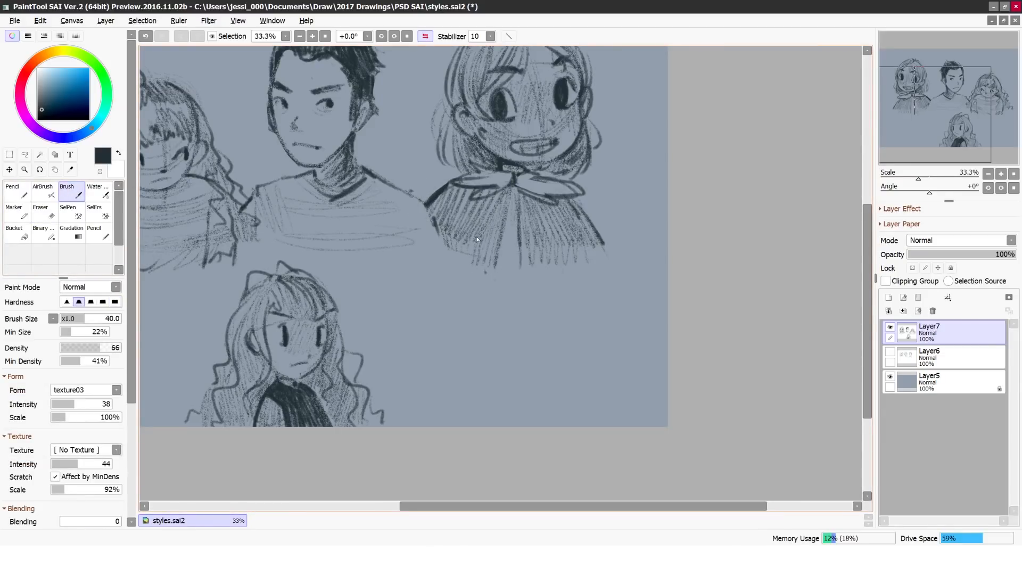
Step: Sketch a new oval head with an ear, neck and sloping shoulders below the grinning girl
drag(448, 308, 487, 333)
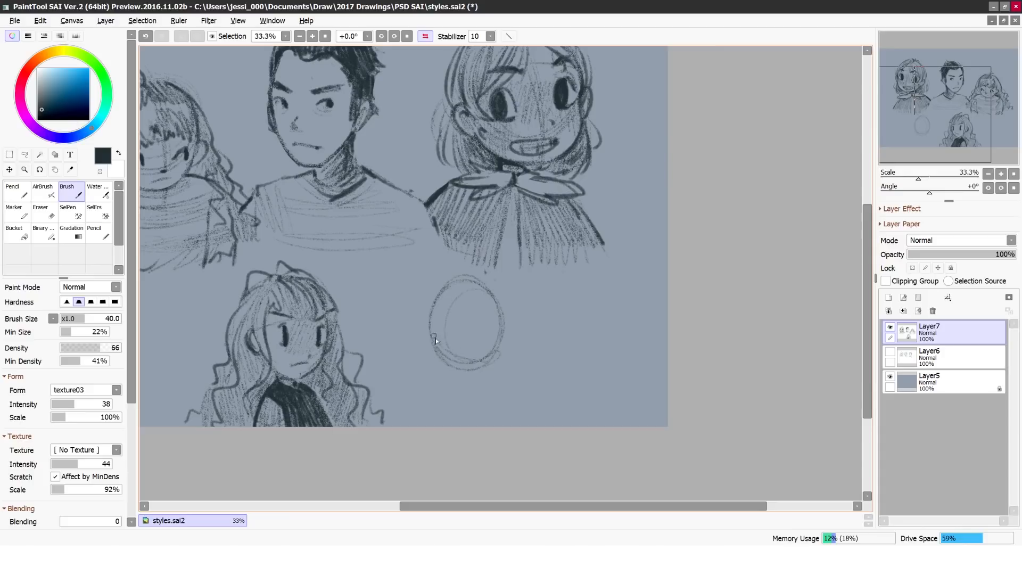
drag(475, 277, 500, 309)
drag(467, 276, 430, 309)
mouse_move(419, 386)
mouse_down()
mouse_move(448, 375)
mouse_move(418, 426)
mouse_up()
drag(485, 384, 506, 419)
drag(446, 324, 438, 331)
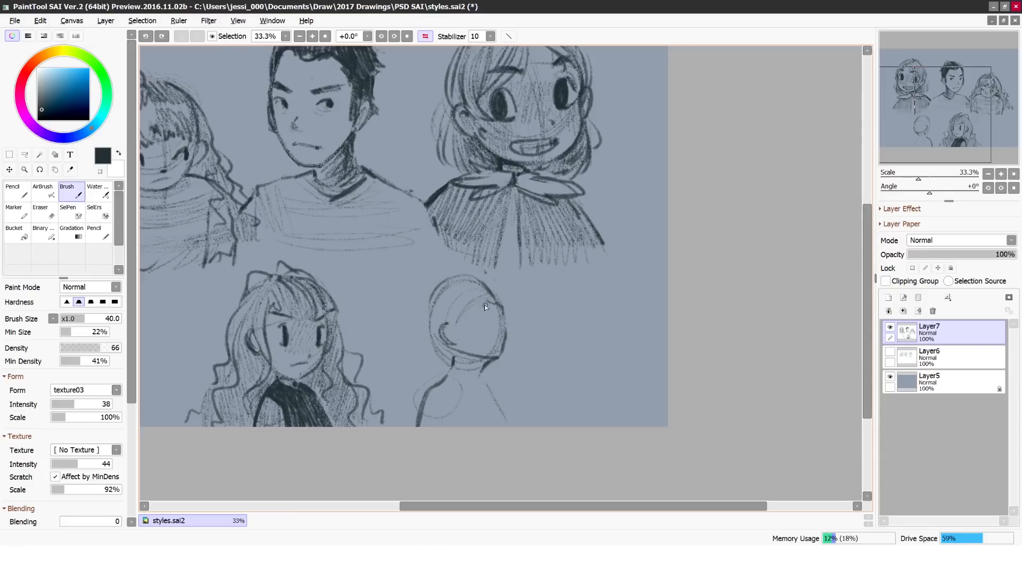
key(h)
drag(507, 329, 516, 340)
mouse_move(528, 305)
mouse_down()
mouse_move(536, 312)
mouse_move(508, 302)
mouse_move(547, 306)
mouse_up()
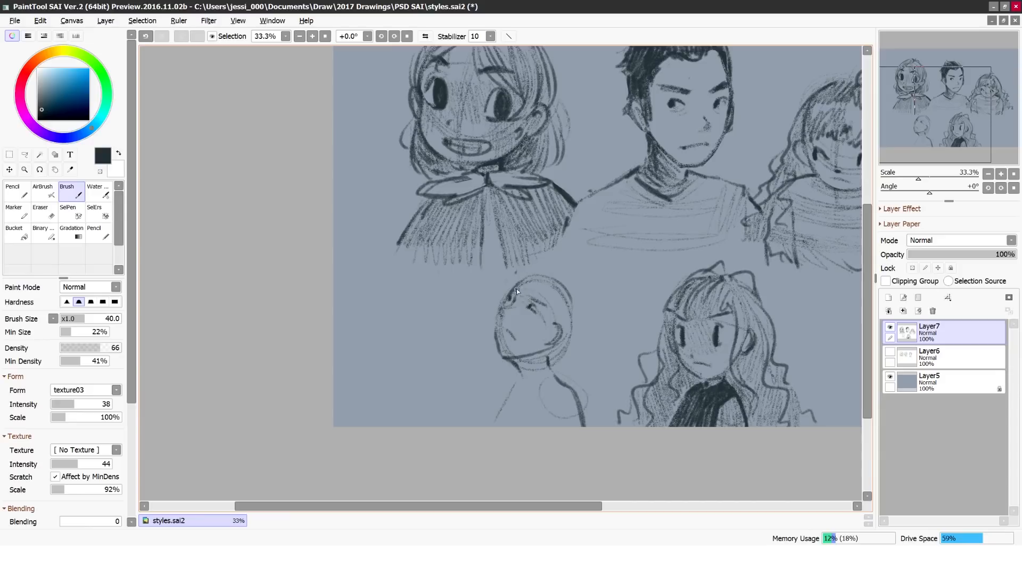
click(426, 36)
Step: Redraw the new character's head and neck, then add a wrapped collar and a shaded jacket
key(e)
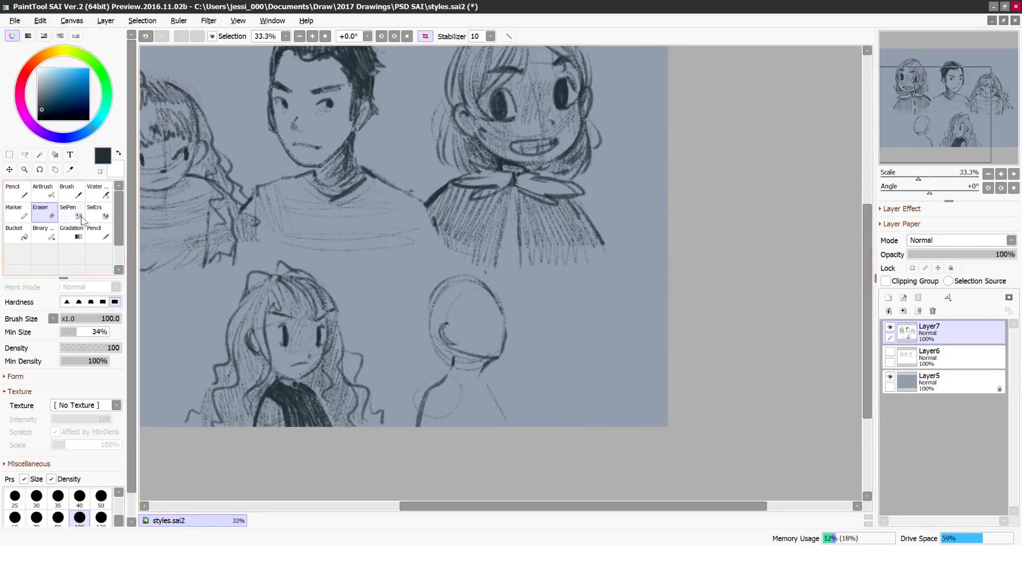
key(b)
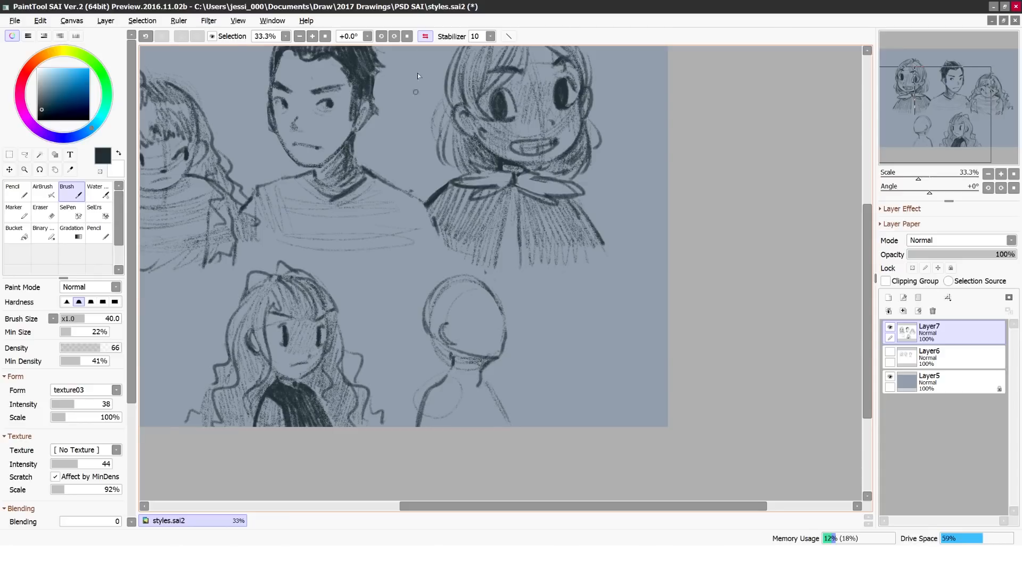
click(426, 36)
click(51, 214)
click(75, 193)
drag(521, 383, 494, 426)
drag(552, 374, 496, 425)
drag(515, 367, 518, 383)
key(Insert)
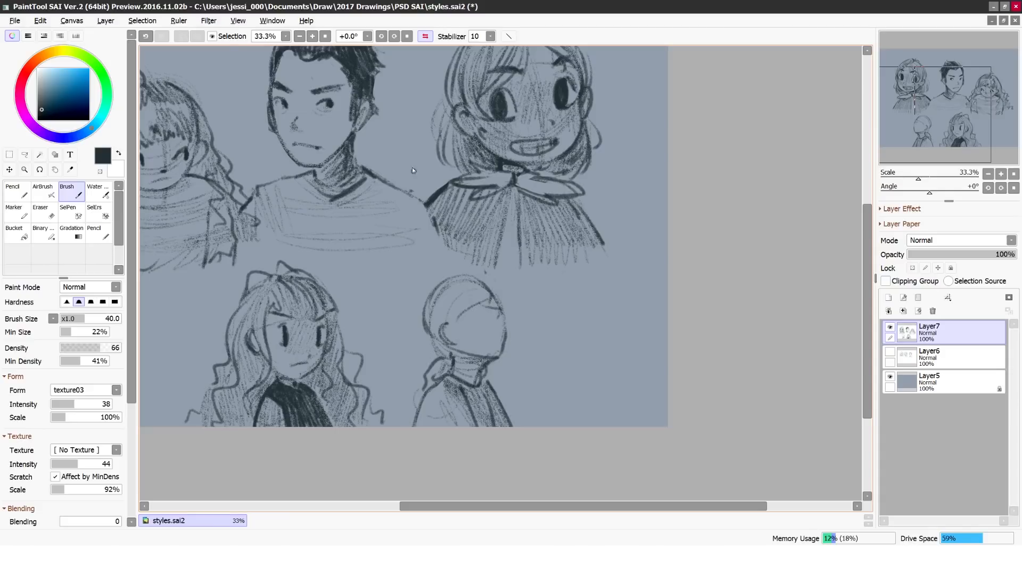
Step: Try sketching the new character's nose and eyes in mirrored view, undoing and erasing unsuitable strokes
key(Insert)
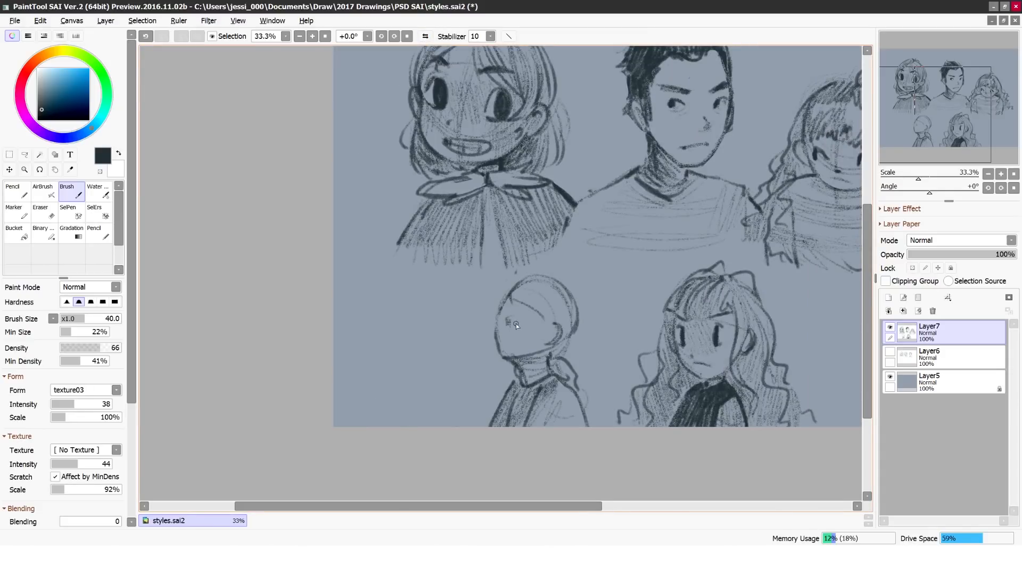
key(ctrl+z)
drag(507, 323, 510, 327)
drag(513, 316, 509, 327)
key(ctrl+z)
key(e)
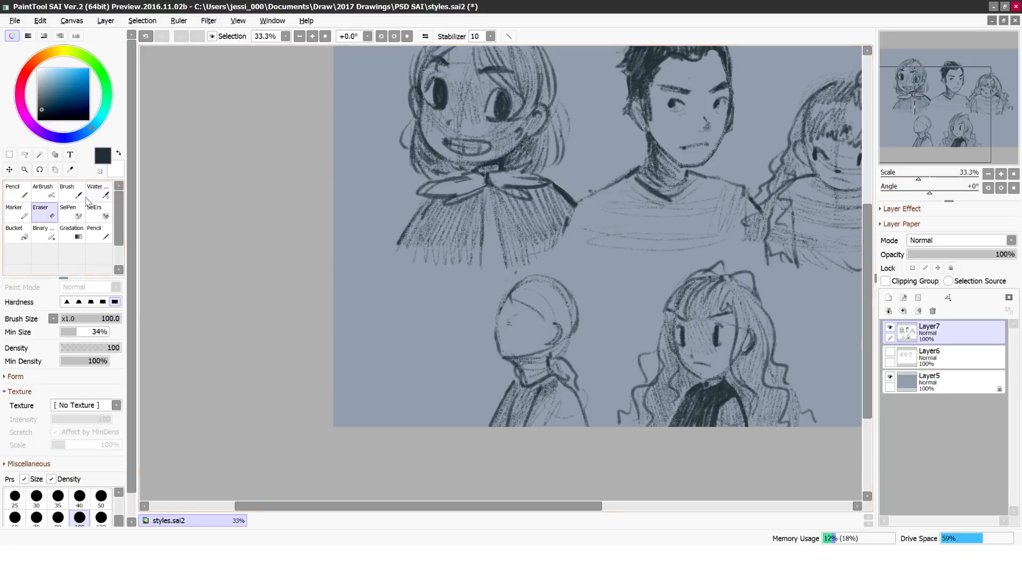
key(b)
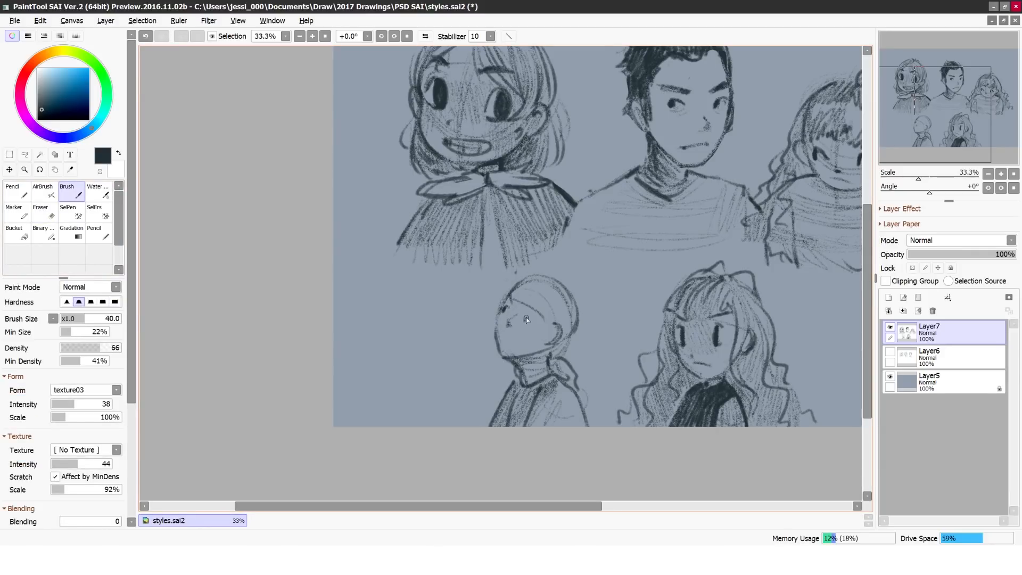
Step: Try adding a mouth to the new character's face and reworking the near eye
key(h)
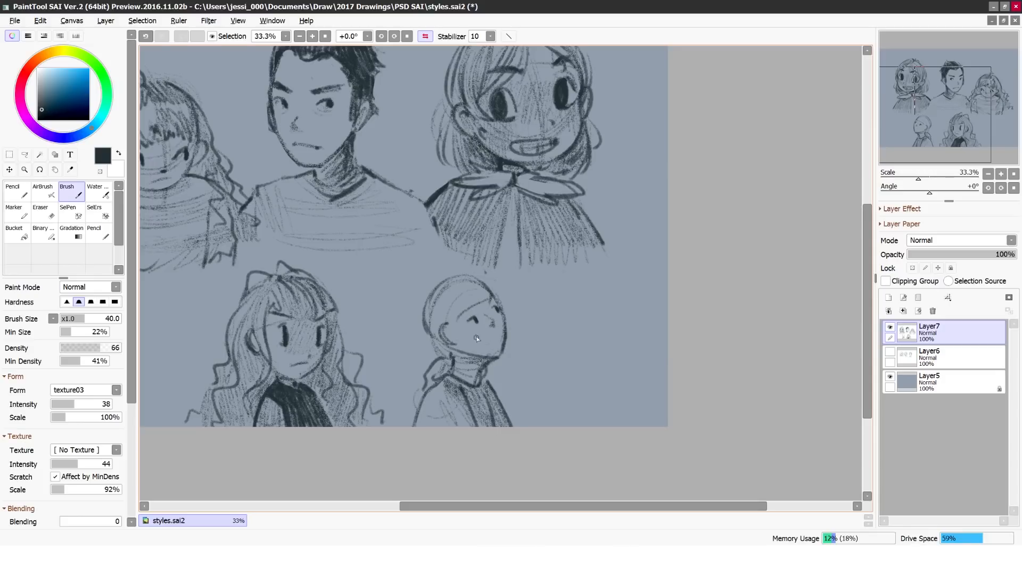
key(e)
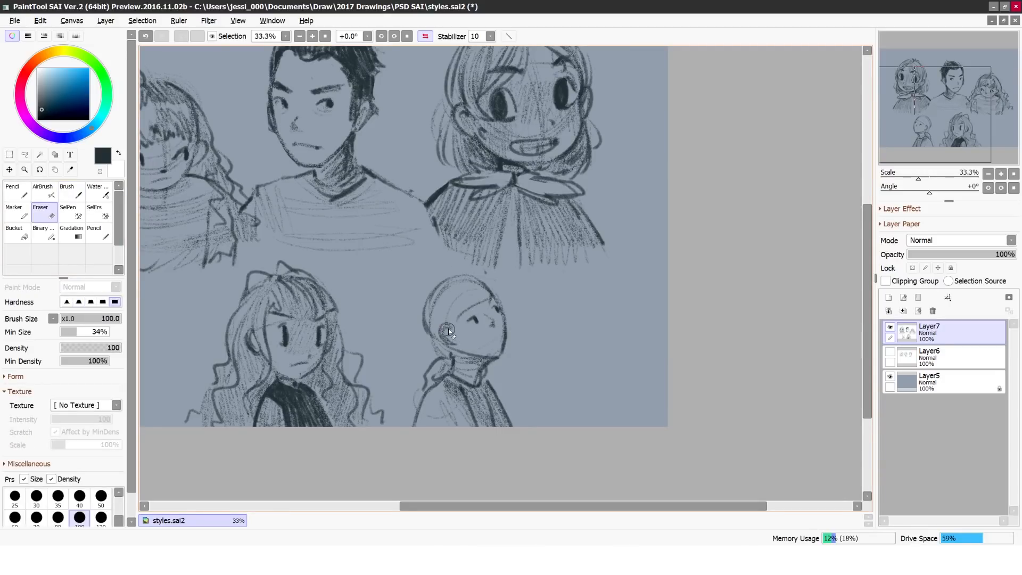
key(b)
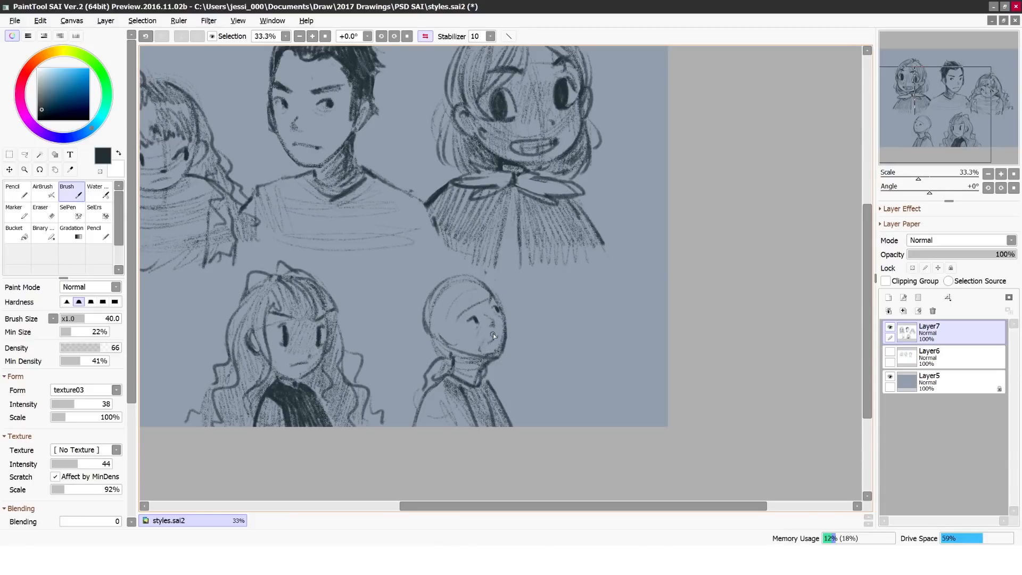
key(h)
key(e)
drag(524, 321, 531, 318)
key(b)
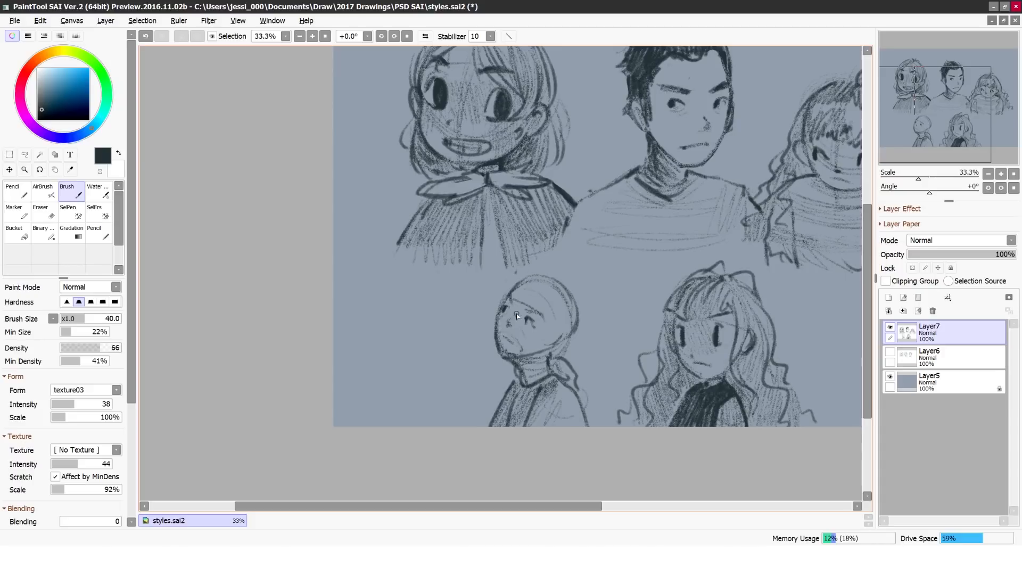
Step: Clean up around the new character's ear and draw short, dark, spiky hair
key(e)
drag(549, 352, 567, 337)
key(b)
drag(568, 299, 565, 341)
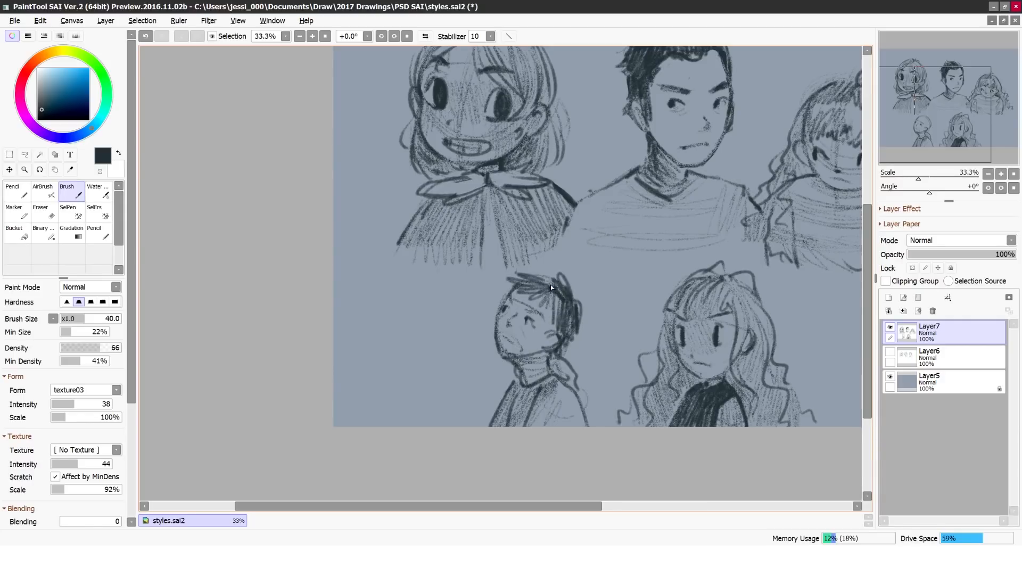
Step: Erase the spiky-haired character's facial features and redraw the eye, nose, frowning mouth and hair around the ear
key(e)
click(425, 37)
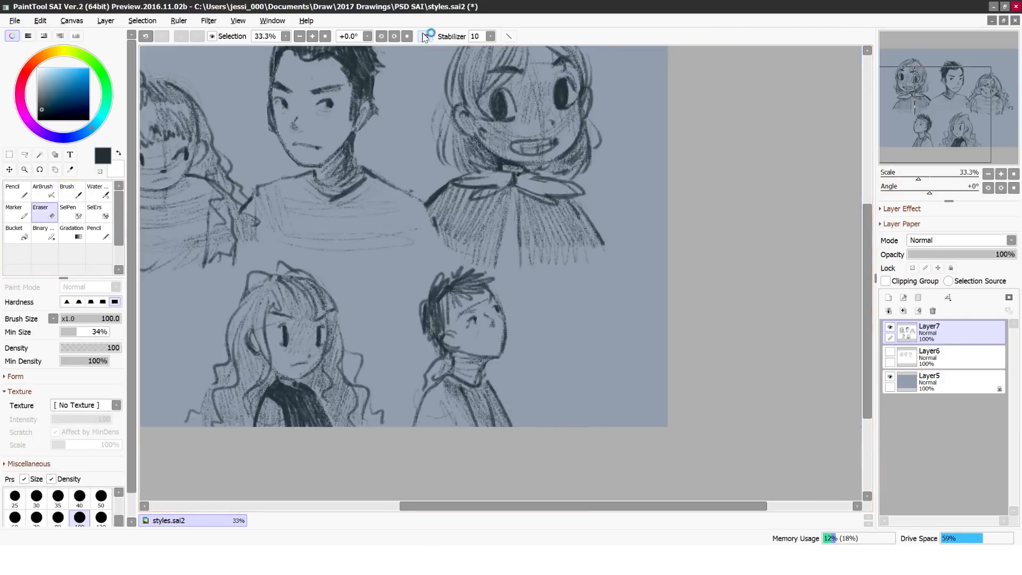
mouse_move(472, 323)
mouse_down()
mouse_move(489, 314)
mouse_move(484, 305)
mouse_up()
click(98, 191)
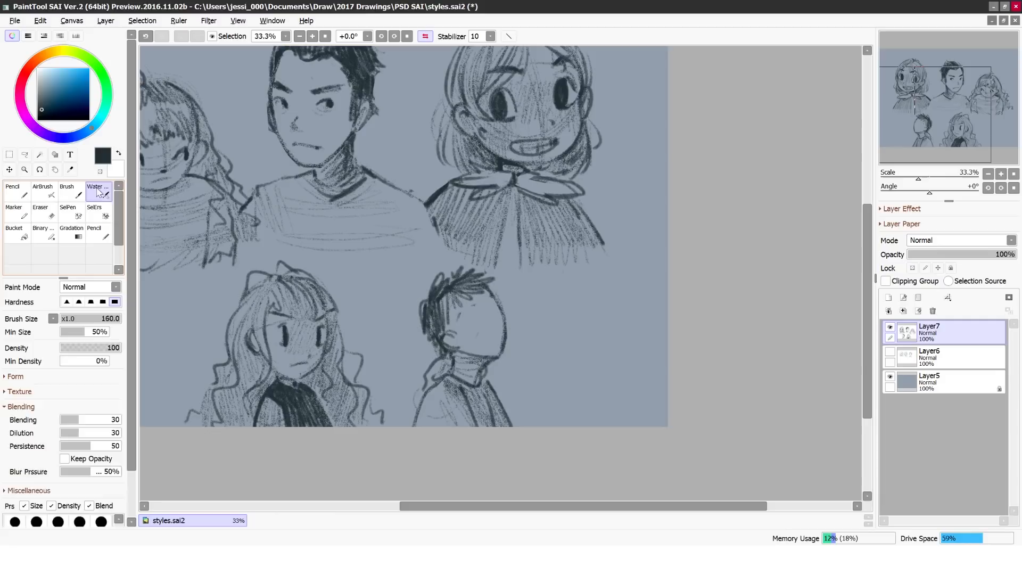
click(71, 191)
key(v)
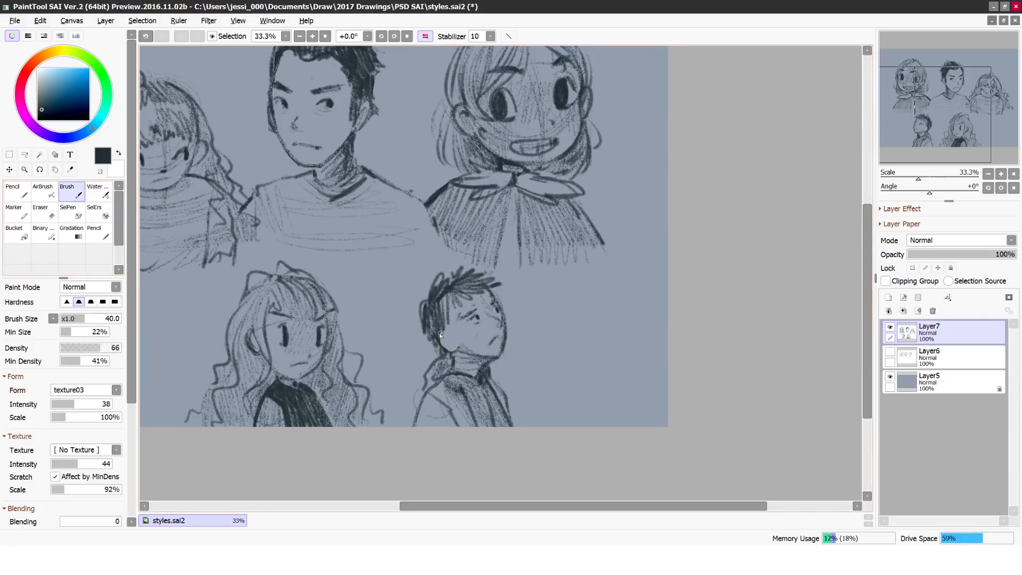
mouse_move(443, 333)
mouse_down()
mouse_move(456, 351)
mouse_move(453, 320)
mouse_up()
click(46, 212)
click(72, 192)
key(h)
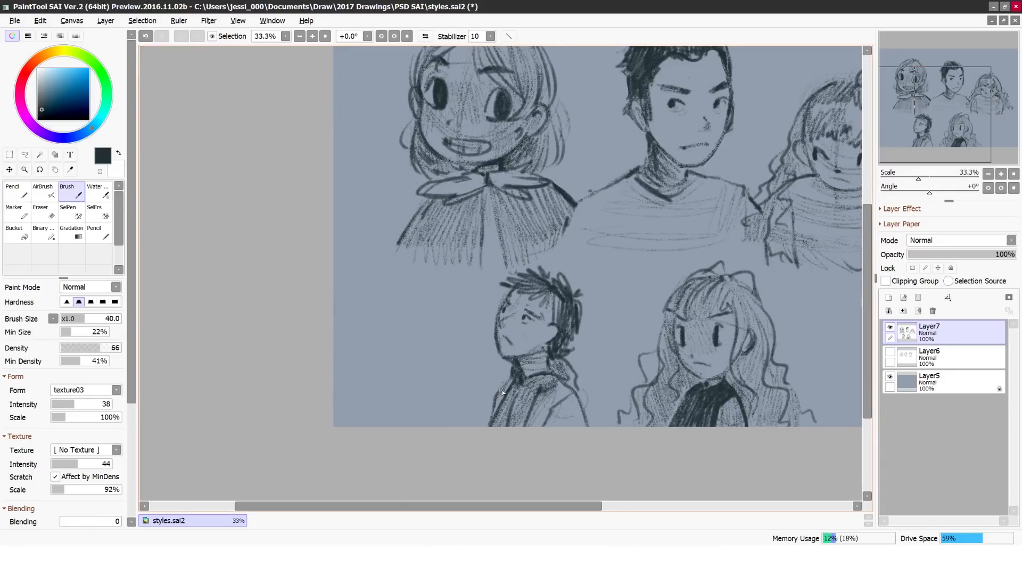
Step: Lasso the spiky-haired character's neck and body, adjust their shape and position with a freeform transform, and deselect
click(24, 154)
drag(590, 362, 564, 361)
drag(493, 377, 592, 367)
key(ctrl+t)
drag(483, 310, 482, 312)
drag(525, 395, 525, 392)
drag(470, 312, 468, 314)
drag(506, 383, 507, 381)
click(49, 410)
click(142, 21)
click(148, 33)
Step: Clean up and redraw the spiky-haired character's high collar, jacket folds and sleeve
click(74, 193)
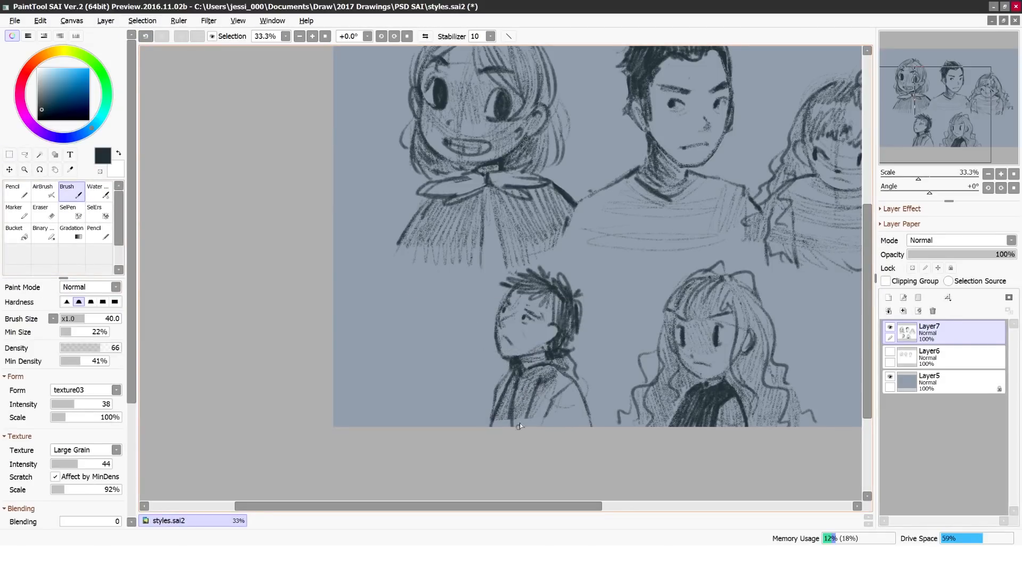
click(425, 37)
click(44, 212)
click(74, 197)
mouse_move(487, 404)
mouse_down()
mouse_move(489, 432)
mouse_move(499, 425)
mouse_up()
double_click(42, 212)
click(609, 313)
click(62, 193)
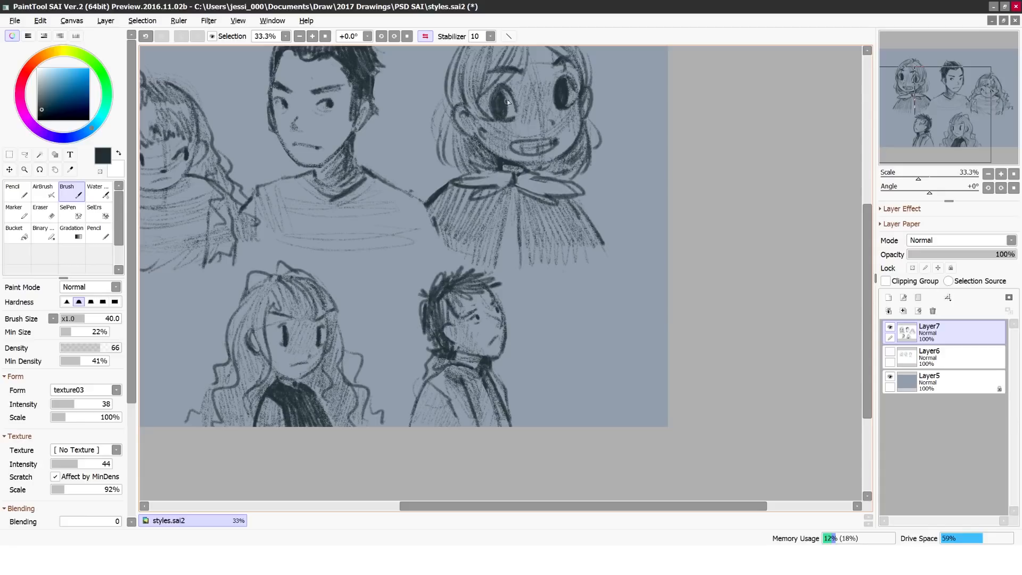
Step: Add shading to the man's face and shirt, and deepen the dark-topped long-haired character's hair
scroll(478, 109, up, 3)
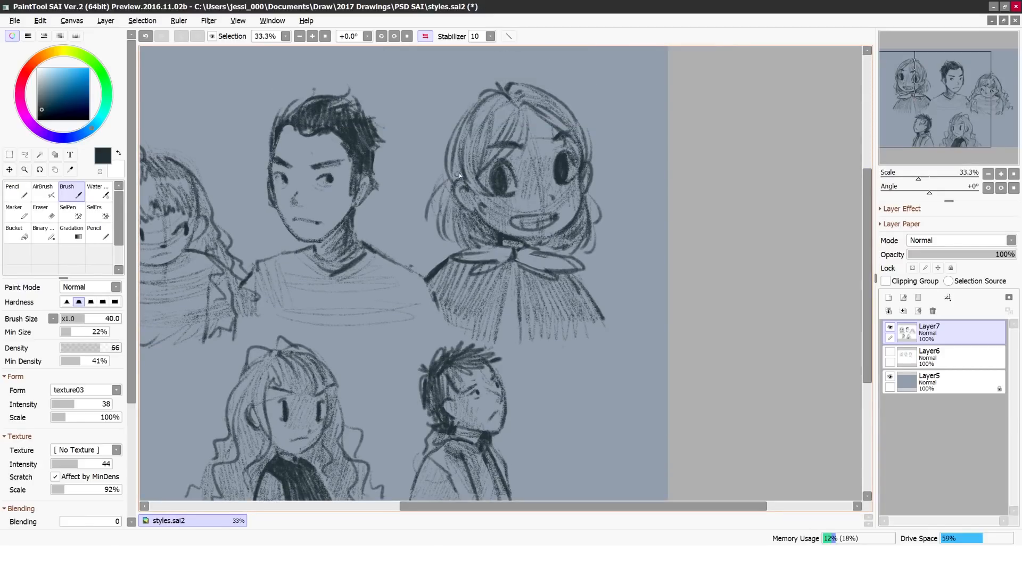
scroll(460, 174, down, 3)
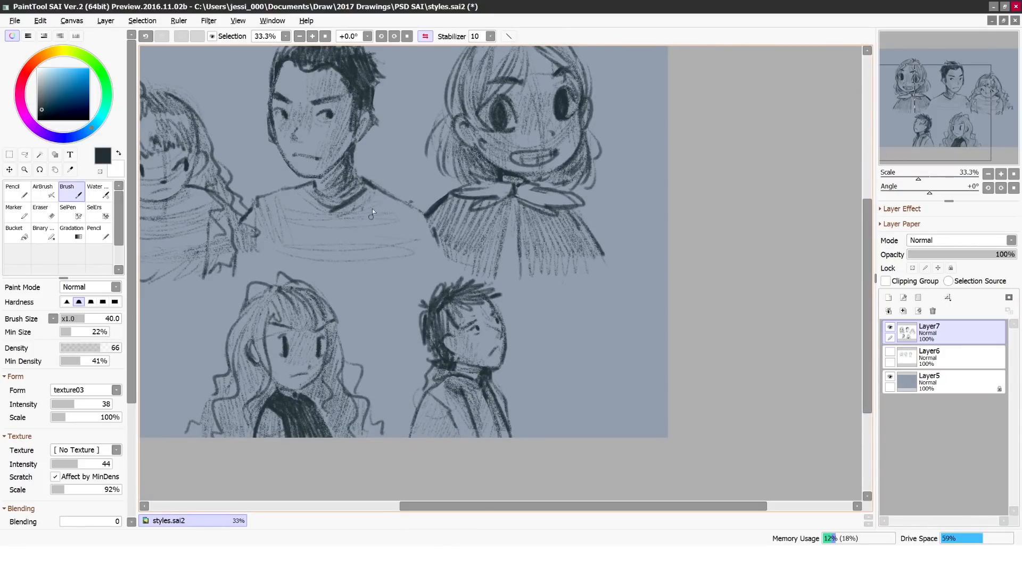
mouse_move(265, 320)
mouse_down()
mouse_move(276, 380)
mouse_move(227, 373)
mouse_up()
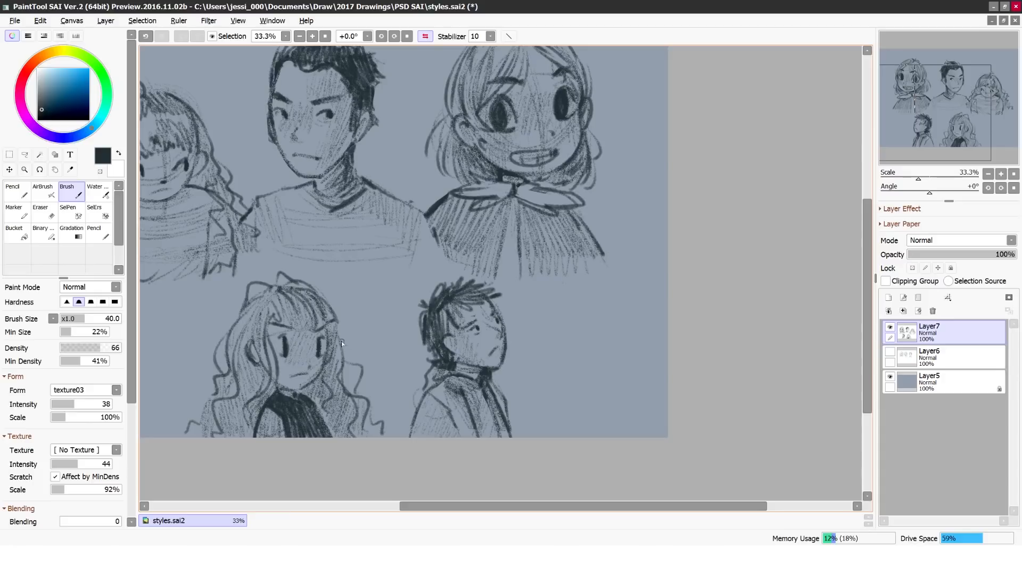
Step: Select the man's bust and shrink, tilt and reposition it beside the grinning girl
key(ctrl+space)
mouse_move(451, 170)
mouse_down()
mouse_move(561, 296)
mouse_move(507, 103)
mouse_up()
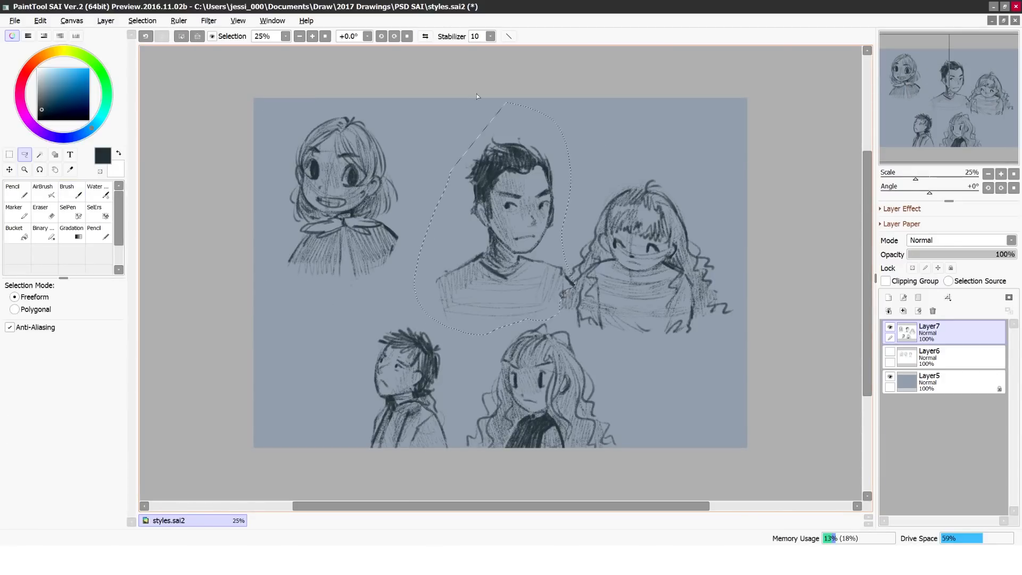
key(ctrl+t)
drag(435, 134, 461, 167)
drag(511, 229, 463, 182)
drag(375, 108, 362, 122)
key(Return)
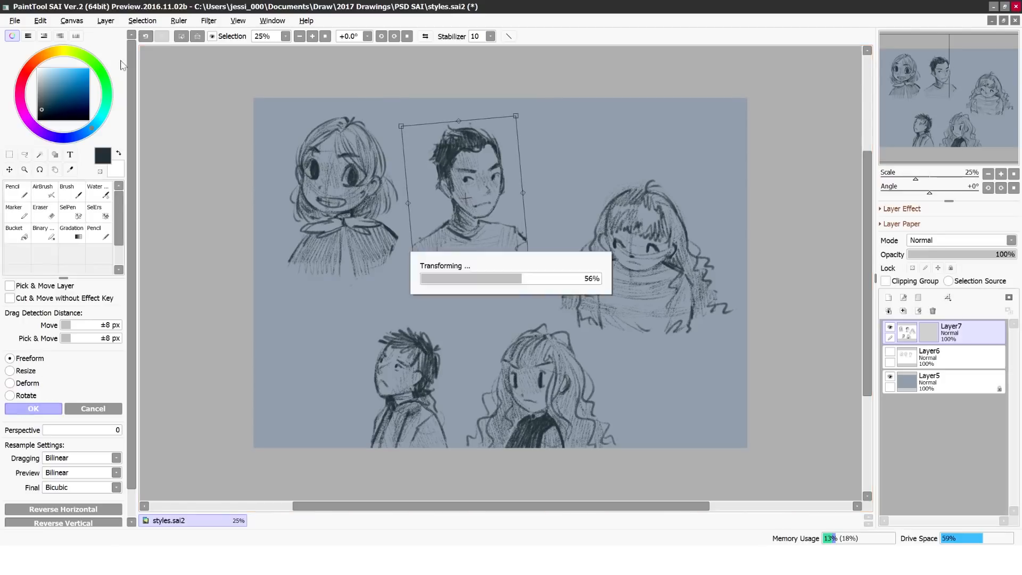
Step: Select the smiling girl with bangs, scale her down and move her up towards the man
mouse_move(586, 170)
mouse_down()
mouse_move(627, 372)
mouse_move(622, 138)
mouse_up()
key(ctrl+t)
drag(561, 177, 575, 191)
mouse_move(636, 278)
mouse_down()
mouse_move(602, 226)
mouse_move(606, 238)
mouse_up()
key(Return)
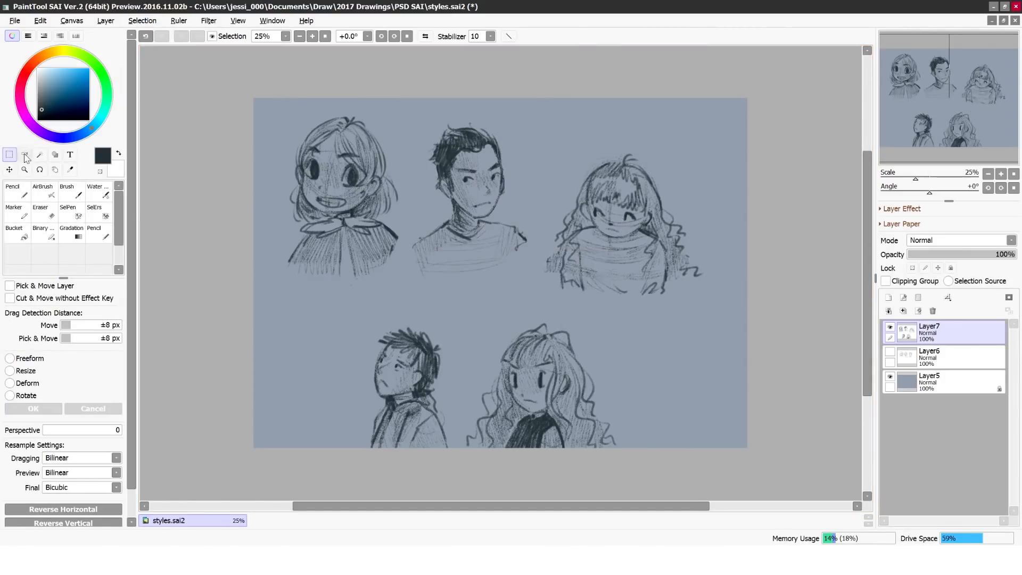
Step: Select the three upper busts together, transform them to sit more centrally on the canvas, and deselect
drag(279, 120, 506, 88)
key(ctrl+t)
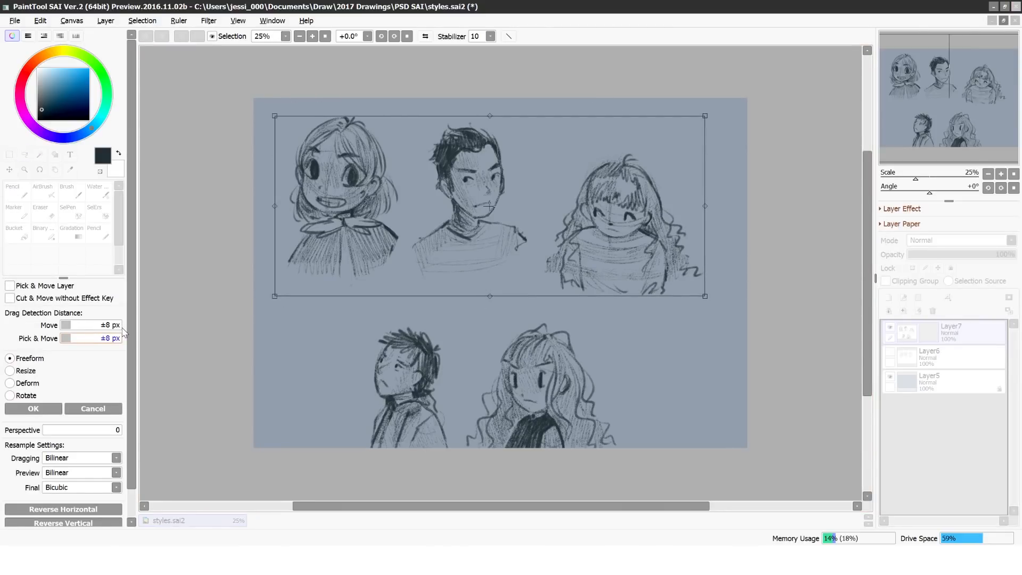
drag(740, 276, 743, 268)
drag(495, 240, 516, 237)
key(Return)
click(142, 21)
click(151, 34)
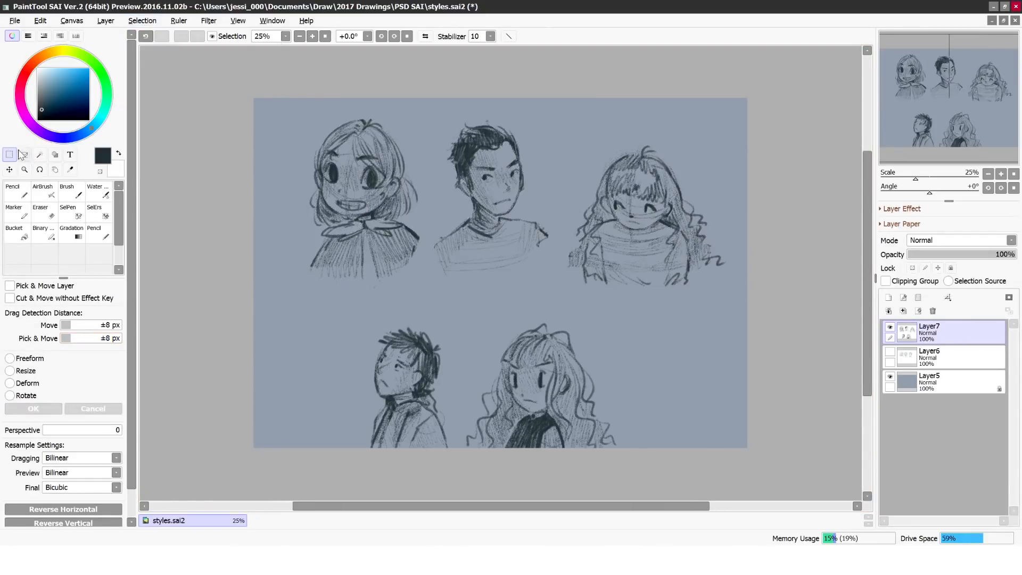
Step: Lasso the smiling girl with bangs, transform her into line with the other upper busts, and deselect
click(24, 154)
drag(574, 140, 624, 107)
click(9, 170)
click(26, 358)
drag(557, 118, 543, 131)
drag(633, 216, 616, 197)
drag(532, 107, 548, 91)
drag(616, 212, 608, 213)
click(46, 408)
click(142, 21)
click(151, 34)
Step: Lasso the grinning short-haired girl, move her closer to the man, and deselect
click(24, 155)
mouse_move(310, 117)
mouse_down()
mouse_move(432, 173)
mouse_move(340, 95)
mouse_up()
click(9, 169)
click(22, 359)
drag(367, 166, 379, 165)
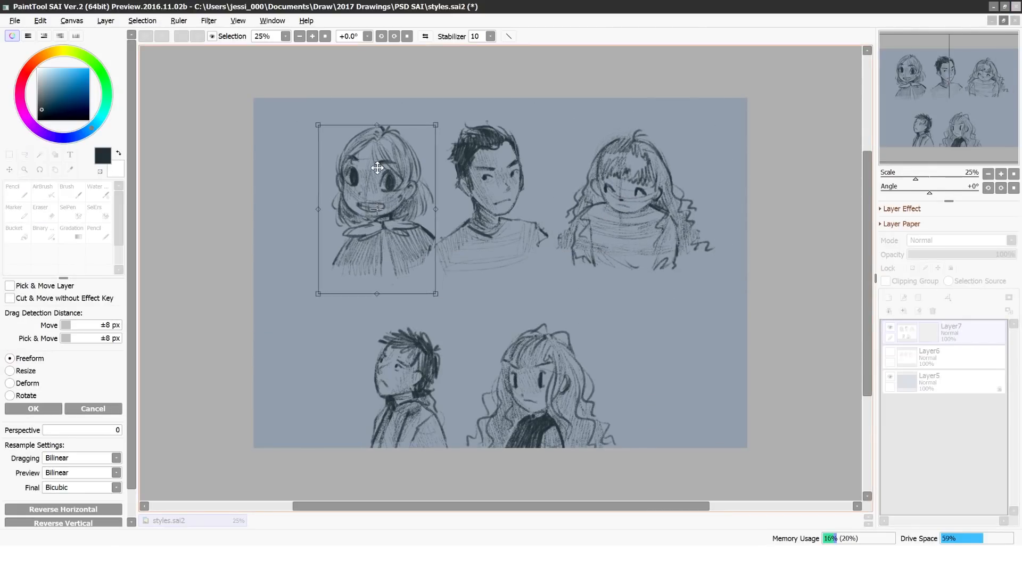
click(37, 408)
click(142, 21)
click(152, 34)
Step: Select the two lower busts and move them up from the canvas edge, closer to the upper row
click(25, 154)
mouse_move(453, 290)
mouse_down()
mouse_move(496, 287)
mouse_move(460, 290)
mouse_up()
click(9, 170)
click(27, 358)
drag(434, 383, 465, 333)
click(33, 409)
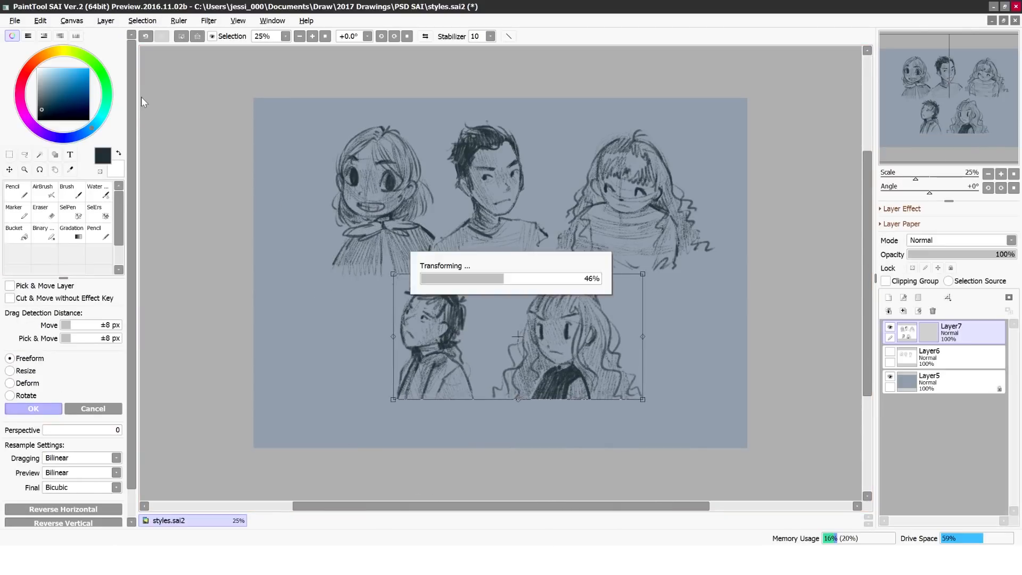
Step: Mirror the view and sketch a new oval head with two large oval eyes beside the spiky-haired character
click(72, 192)
key(h)
drag(674, 303, 645, 371)
drag(662, 327, 656, 357)
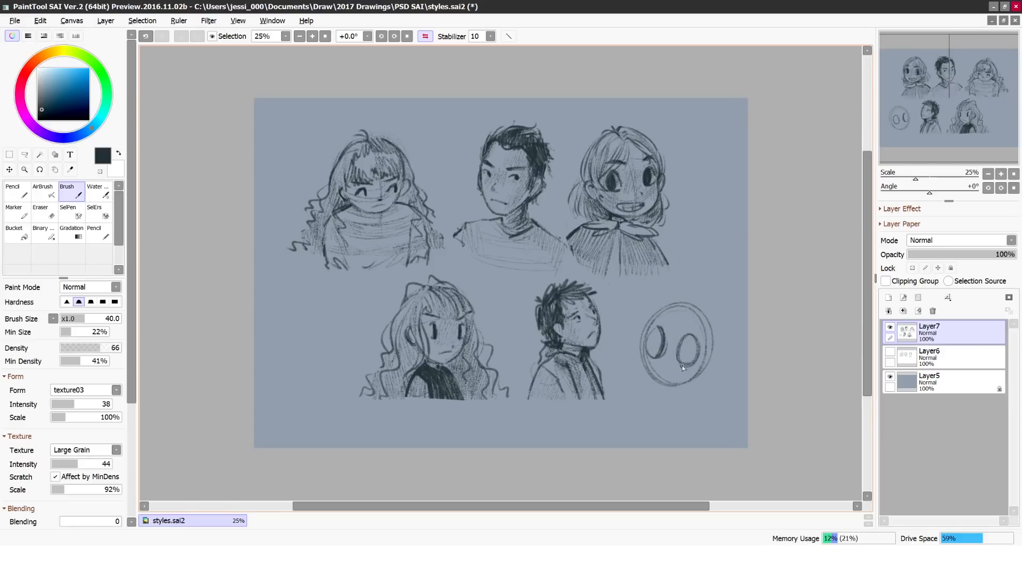
Step: Sketch the wide-eyed girl's pupils, small mouth, ear, high wavy ponytail and shoulder line onto the oval head, undoing stray strokes
drag(682, 358, 687, 337)
key(ctrl+z)
drag(665, 376, 670, 377)
mouse_move(701, 340)
mouse_down()
mouse_move(695, 297)
mouse_move(662, 314)
mouse_move(678, 295)
mouse_move(656, 312)
mouse_move(654, 323)
mouse_move(693, 301)
mouse_move(731, 306)
mouse_move(712, 398)
mouse_move(700, 382)
mouse_move(722, 380)
mouse_move(714, 339)
mouse_up()
key(ctrl+z)
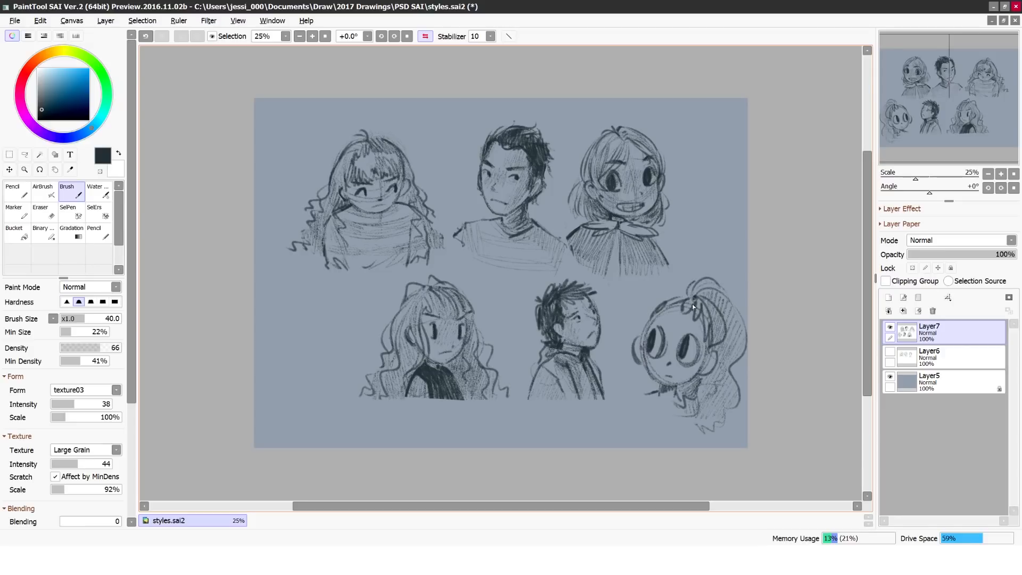
mouse_move(694, 323)
mouse_down()
mouse_move(660, 306)
mouse_move(651, 323)
mouse_up()
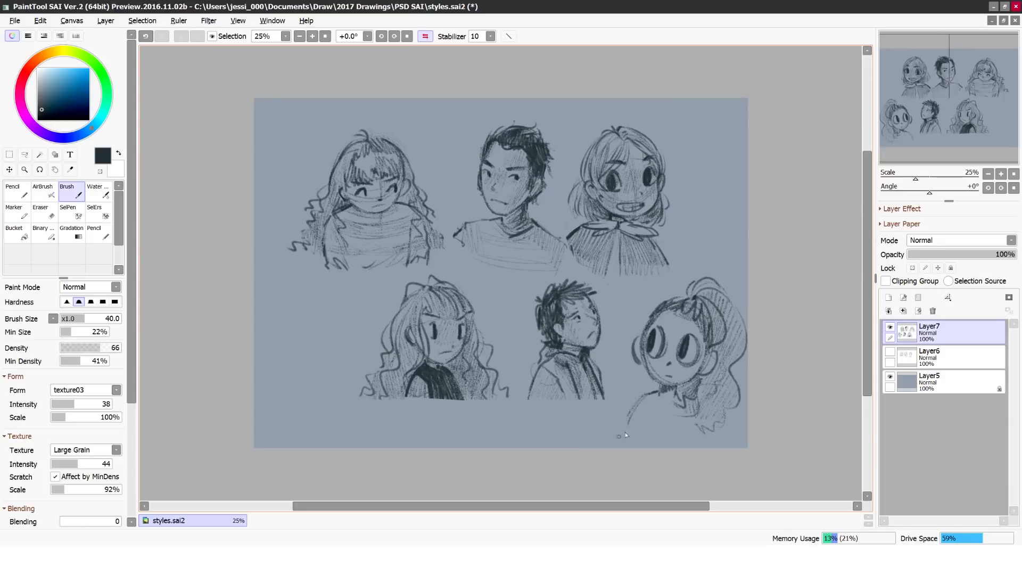
Step: Turn off the mirrored view and reset the canvas rotation to 0°
click(425, 36)
click(40, 170)
drag(639, 266, 639, 272)
click(394, 36)
click(426, 36)
click(426, 36)
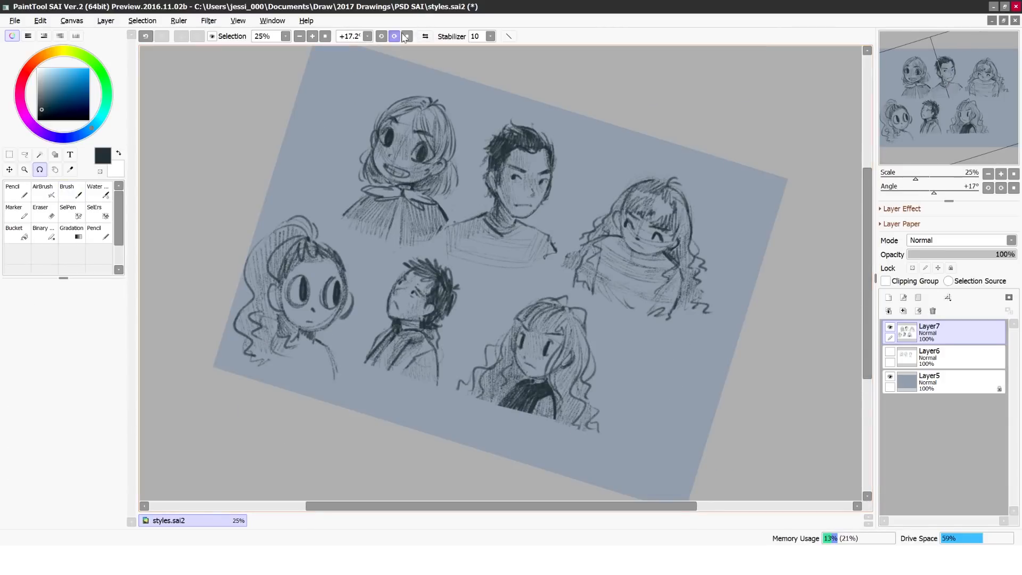
click(406, 37)
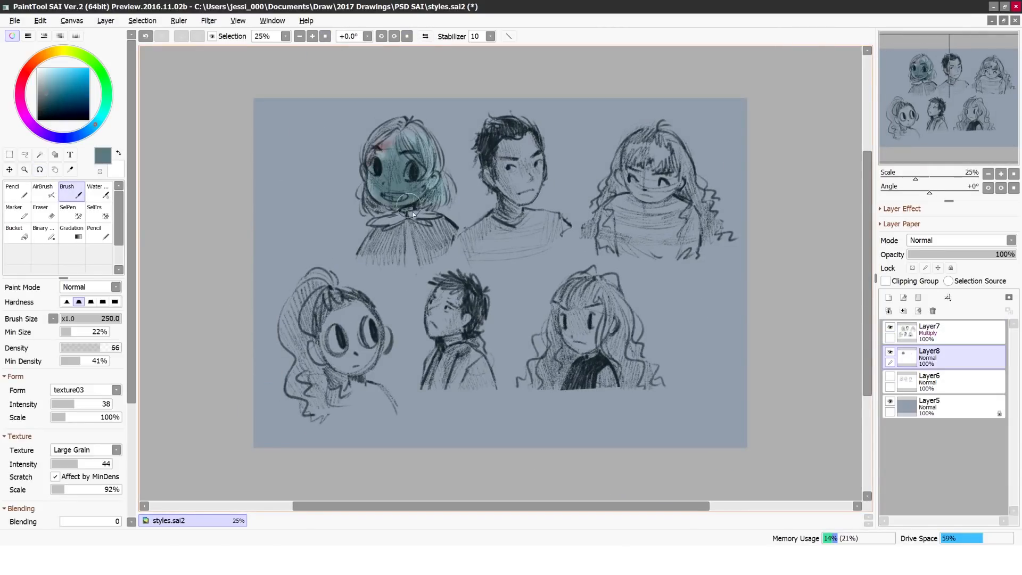
Step: Paint a flat muted teal tone behind the three upper busts on Layer8, beneath the Multiply line art
mouse_move(407, 199)
mouse_down()
mouse_move(428, 220)
mouse_move(423, 253)
mouse_move(395, 221)
mouse_move(370, 246)
mouse_move(444, 240)
mouse_move(432, 256)
mouse_move(384, 189)
mouse_move(383, 218)
mouse_move(388, 151)
mouse_move(372, 158)
mouse_move(395, 129)
mouse_move(372, 144)
mouse_move(418, 155)
mouse_move(434, 185)
mouse_move(437, 175)
mouse_move(426, 205)
mouse_move(376, 211)
mouse_move(372, 234)
mouse_move(404, 254)
mouse_move(436, 249)
mouse_move(370, 259)
mouse_move(450, 233)
mouse_up()
key(bracketright)
key(bracketright)
mouse_move(513, 164)
mouse_down()
mouse_move(517, 197)
mouse_move(532, 170)
mouse_move(527, 145)
mouse_move(503, 170)
mouse_move(521, 166)
mouse_move(496, 240)
mouse_move(497, 219)
mouse_move(472, 250)
mouse_move(549, 217)
mouse_move(529, 236)
mouse_up()
key(bracketleft)
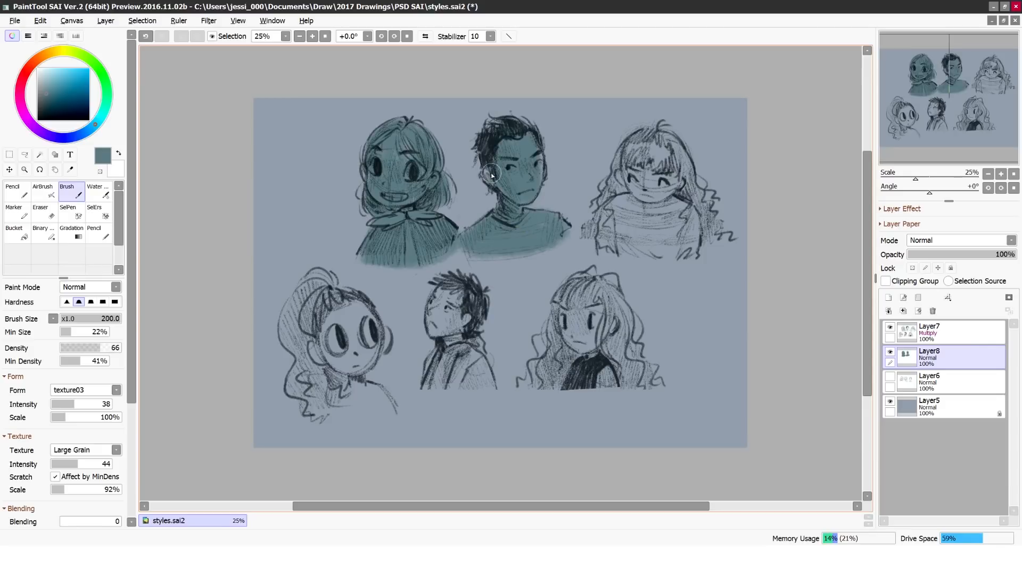
drag(653, 154, 638, 191)
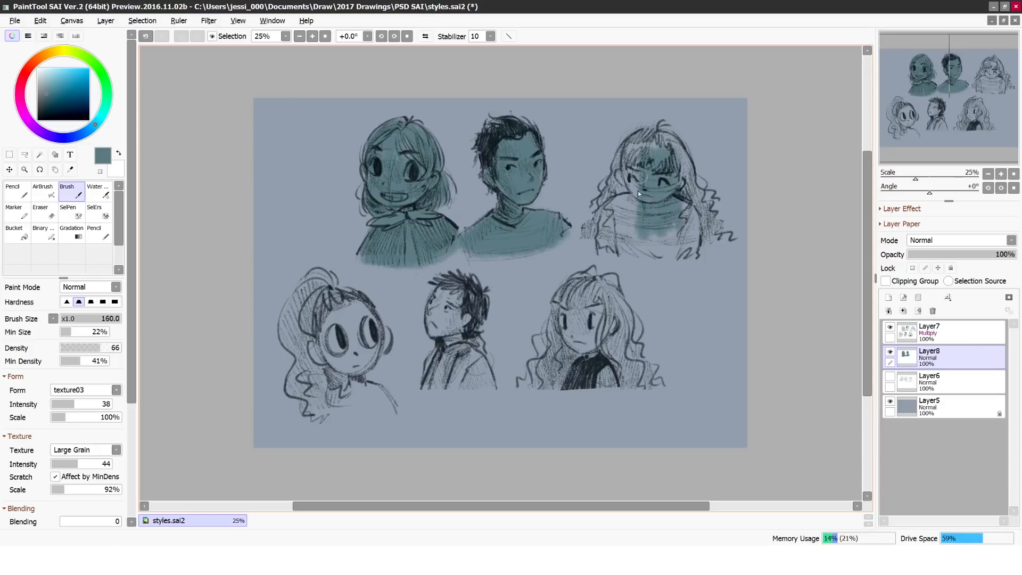
mouse_move(639, 227)
mouse_down()
mouse_move(703, 202)
mouse_move(648, 170)
mouse_move(661, 254)
mouse_move(626, 263)
mouse_up()
Step: Fill the three lower busts with the same teal tone, using brush size 250 for the two long-haired girls
mouse_move(464, 293)
mouse_down()
mouse_move(467, 336)
mouse_move(433, 314)
mouse_move(455, 384)
mouse_up()
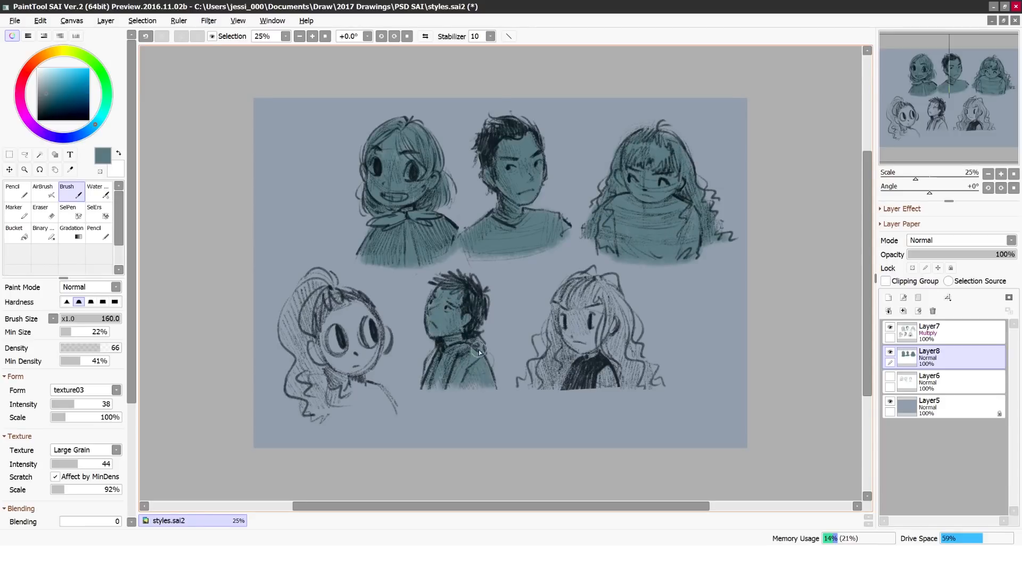
key(bracketright)
key(bracketright)
mouse_move(363, 316)
mouse_down()
mouse_move(303, 363)
mouse_move(295, 344)
mouse_move(307, 293)
mouse_move(342, 399)
mouse_move(392, 409)
mouse_move(380, 339)
mouse_move(374, 354)
mouse_up()
mouse_move(597, 311)
mouse_down()
mouse_move(572, 373)
mouse_move(612, 346)
mouse_move(633, 359)
mouse_move(580, 294)
mouse_up()
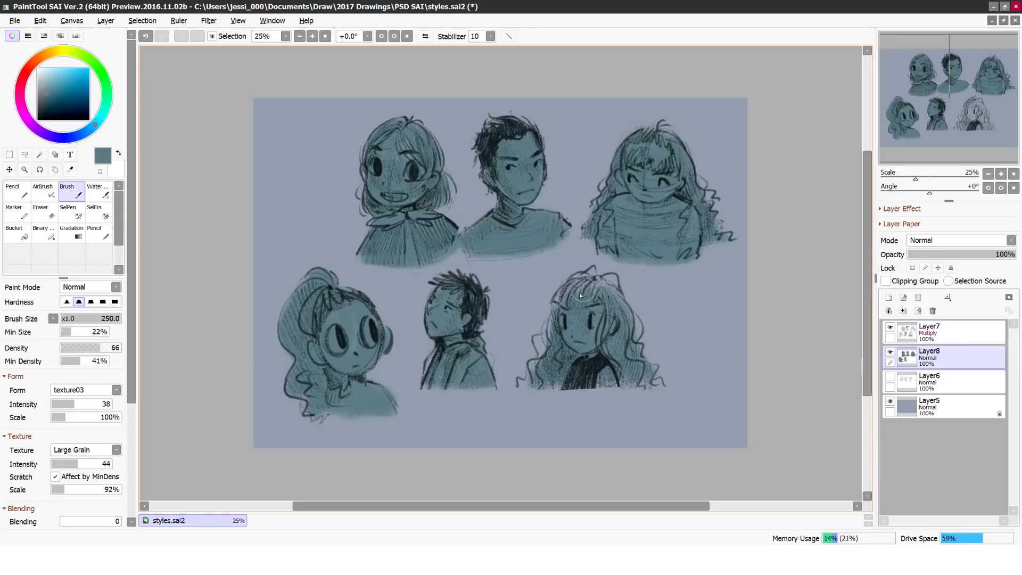
drag(559, 327, 543, 374)
Step: Shift the tone layer's hue by +21 and lower its opacity to 57%
click(208, 20)
mouse_move(217, 34)
click(317, 35)
mouse_move(228, 128)
mouse_down()
mouse_move(190, 128)
mouse_move(241, 130)
mouse_up()
click(262, 217)
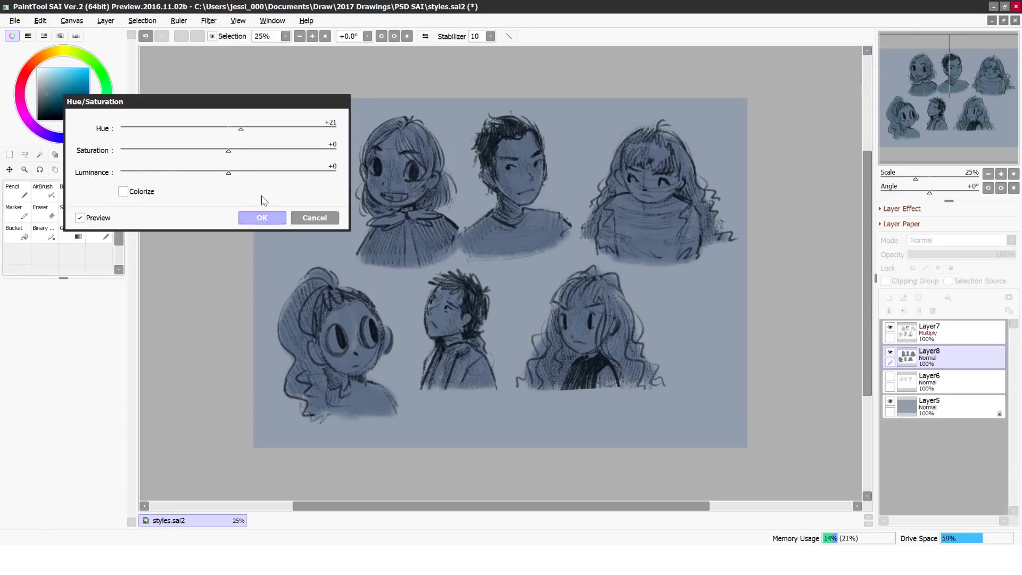
click(970, 254)
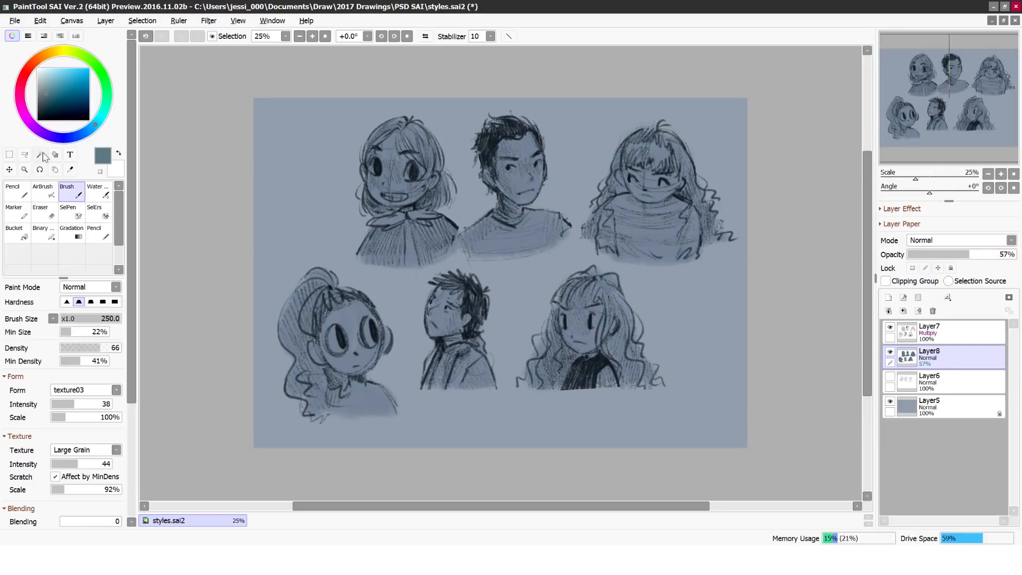
Step: Lasso the three lower busts on the line and tone layers, move them right and slightly down under the upper row, and deselect
click(24, 154)
drag(289, 249, 667, 296)
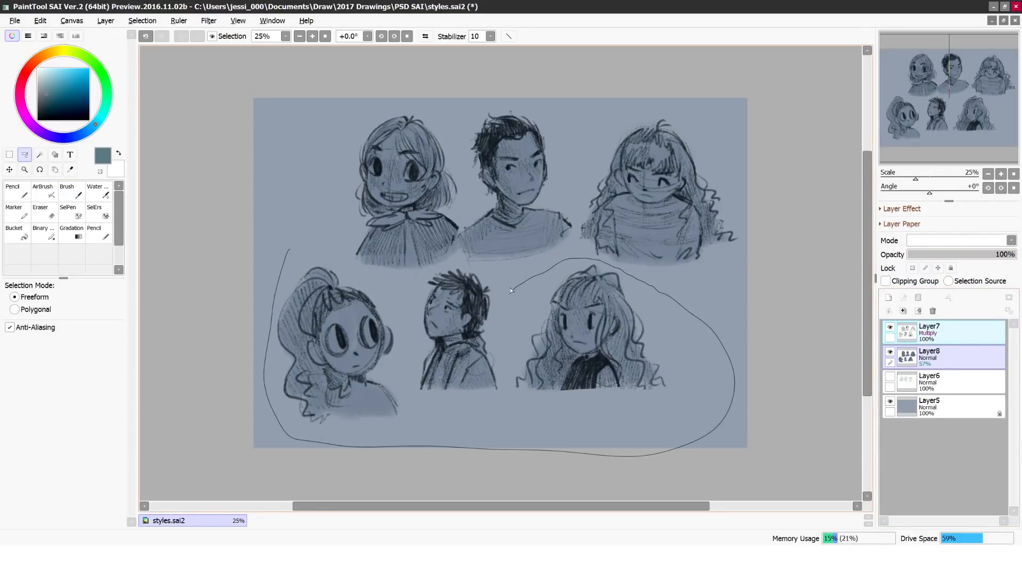
drag(430, 267, 355, 269)
key(ctrl+t)
mouse_move(324, 316)
mouse_down()
mouse_move(382, 322)
mouse_move(382, 330)
mouse_up()
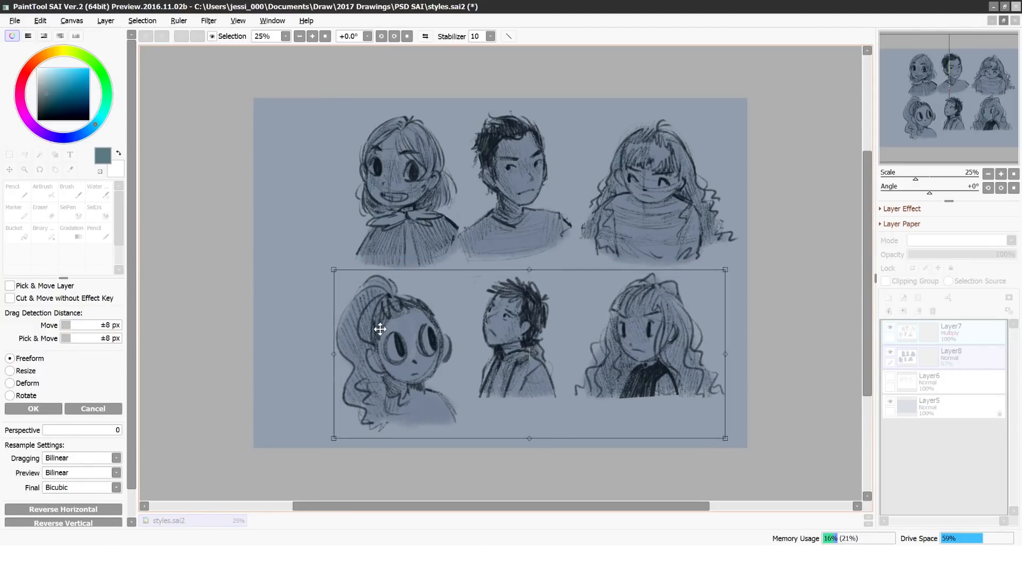
click(32, 410)
click(142, 20)
click(146, 32)
Step: Lasso the spiky-haired character and enlarge him slightly within the lower row
mouse_move(475, 283)
mouse_down()
mouse_move(560, 297)
mouse_move(484, 276)
mouse_move(465, 256)
mouse_up()
key(ctrl+t)
drag(495, 299, 500, 314)
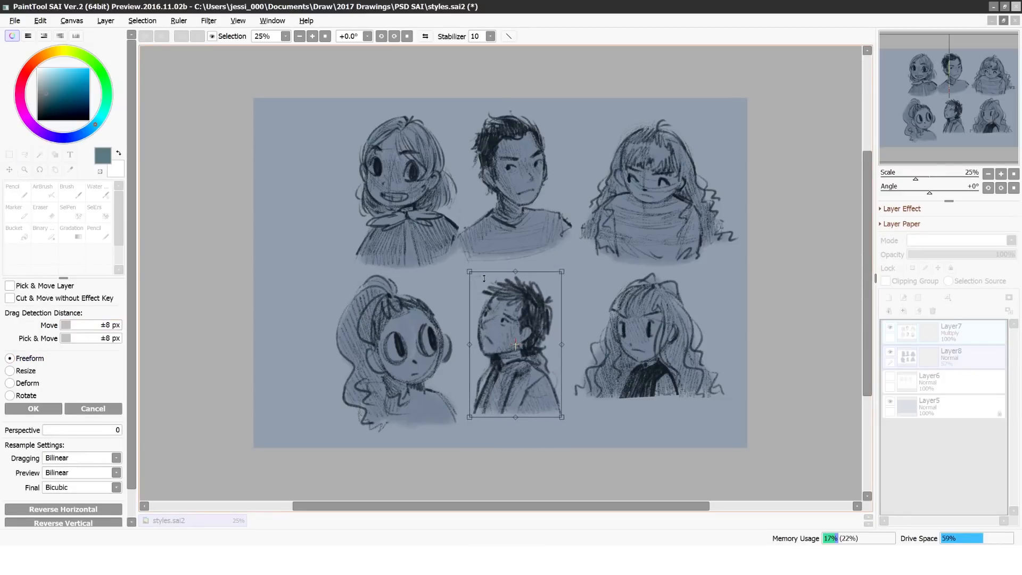
click(33, 409)
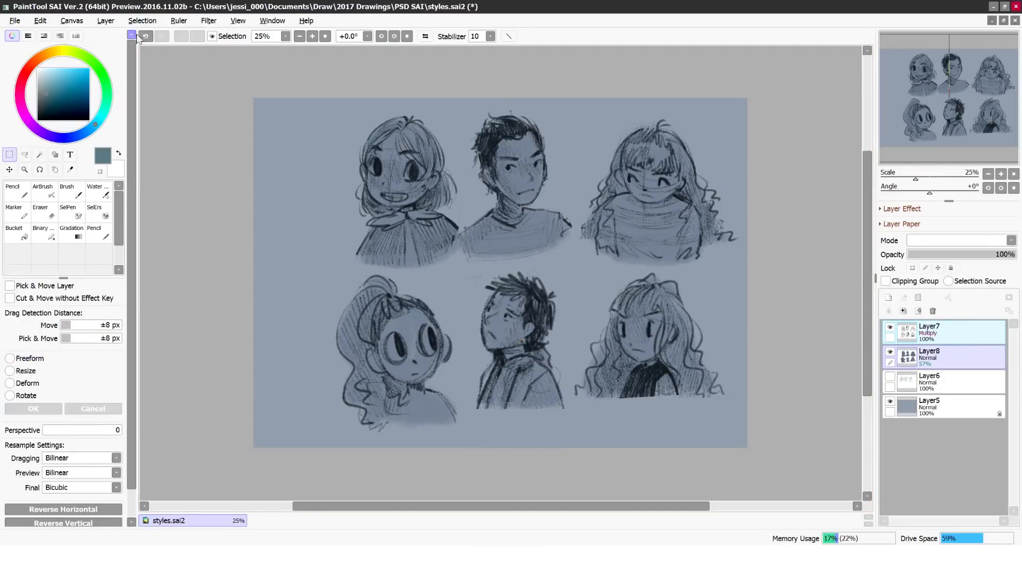
Step: Lasso all six busts, move them left to center the group on the canvas, and deselect
click(23, 155)
mouse_move(373, 109)
mouse_down()
mouse_move(332, 346)
mouse_move(341, 122)
mouse_move(318, 128)
mouse_up()
key(ctrl+t)
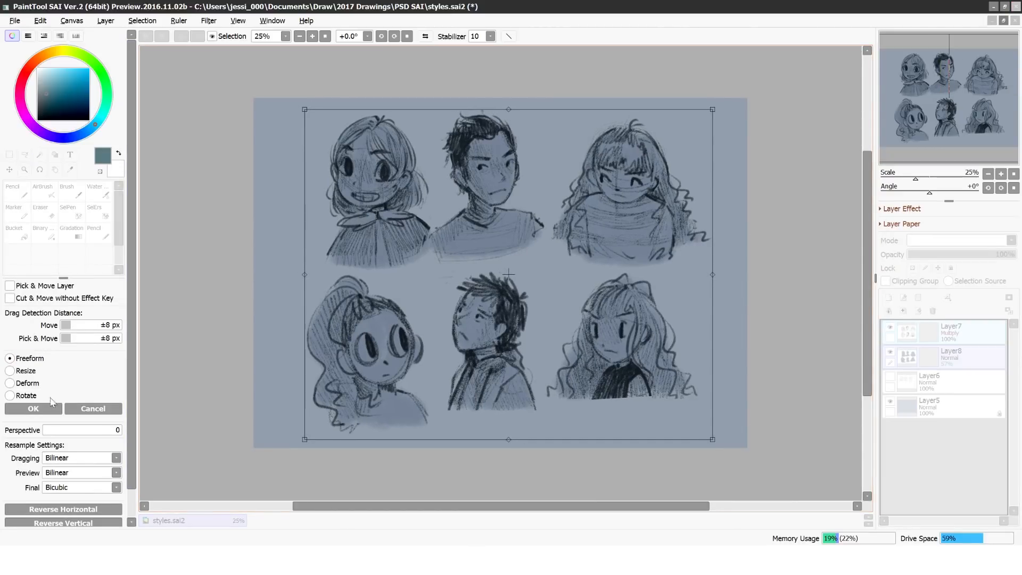
click(51, 408)
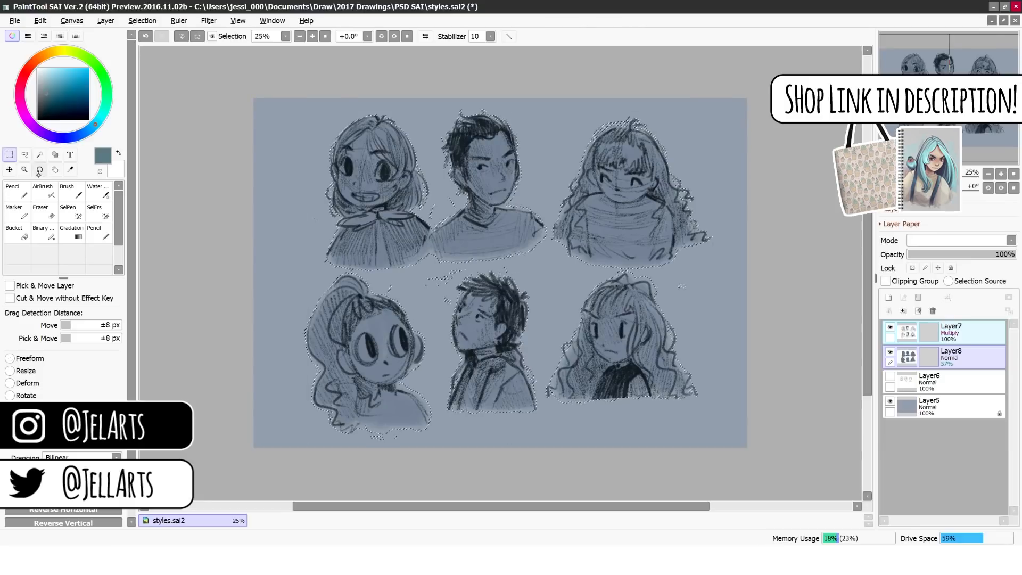
click(142, 20)
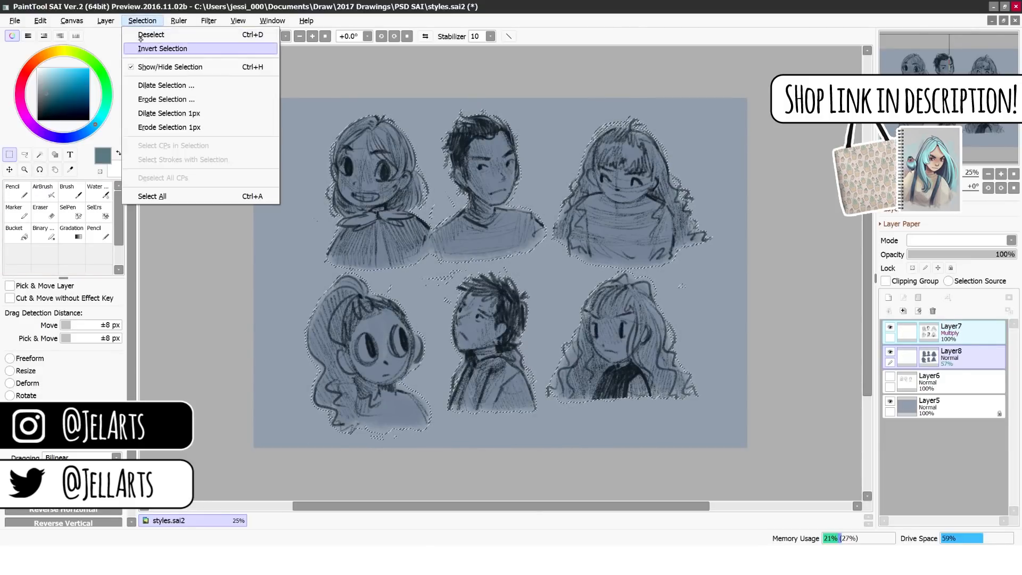
click(154, 48)
Step: Lasso the frowning long-haired girl, move her slightly down to level with the spiky-haired character, and deselect
click(24, 155)
mouse_move(556, 301)
mouse_down()
mouse_move(546, 362)
mouse_move(621, 266)
mouse_move(559, 290)
mouse_up()
key(ctrl+t)
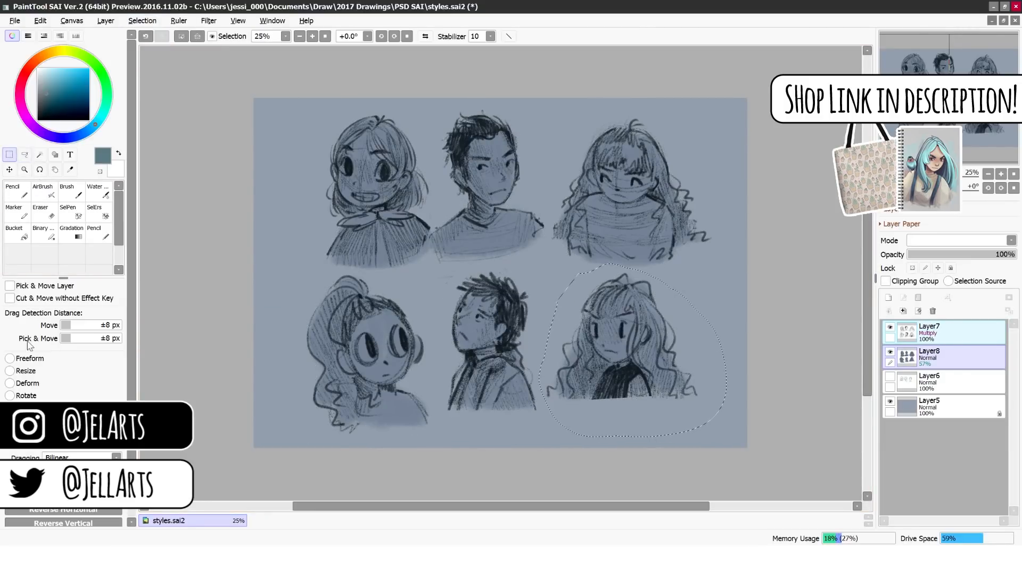
drag(511, 231, 522, 268)
drag(593, 371, 594, 366)
key(Return)
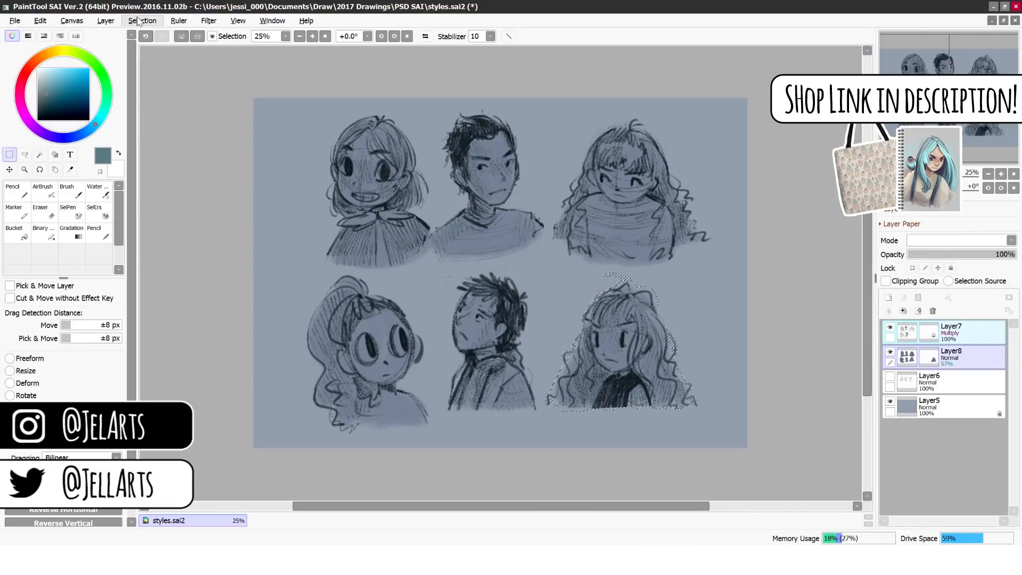
Step: Lasso the ponytailed girl and move her up into line with the other lower busts
click(25, 155)
mouse_move(302, 278)
mouse_down()
mouse_move(279, 337)
mouse_move(405, 293)
mouse_move(368, 273)
mouse_up()
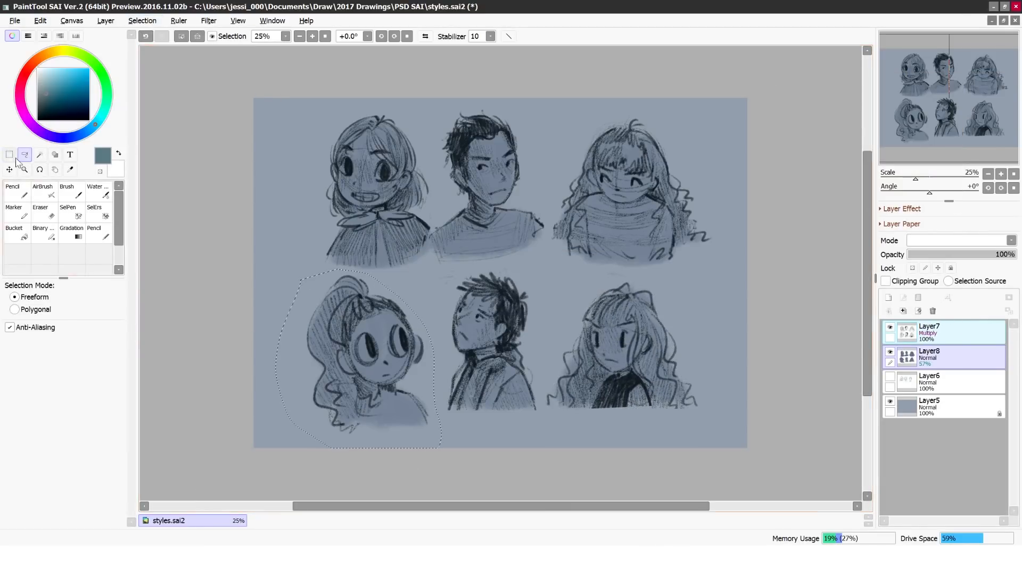
key(ctrl+t)
drag(357, 349, 358, 330)
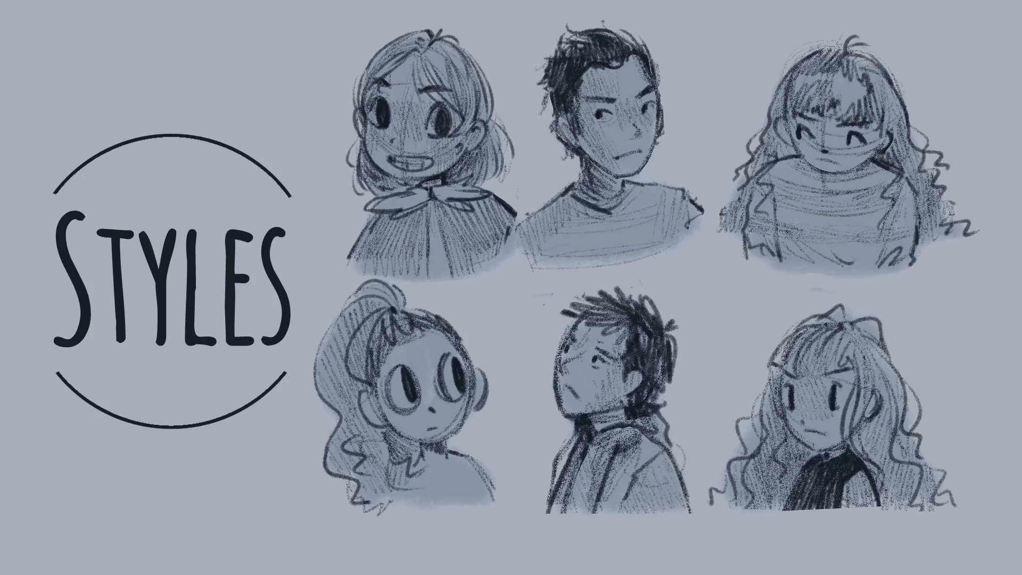